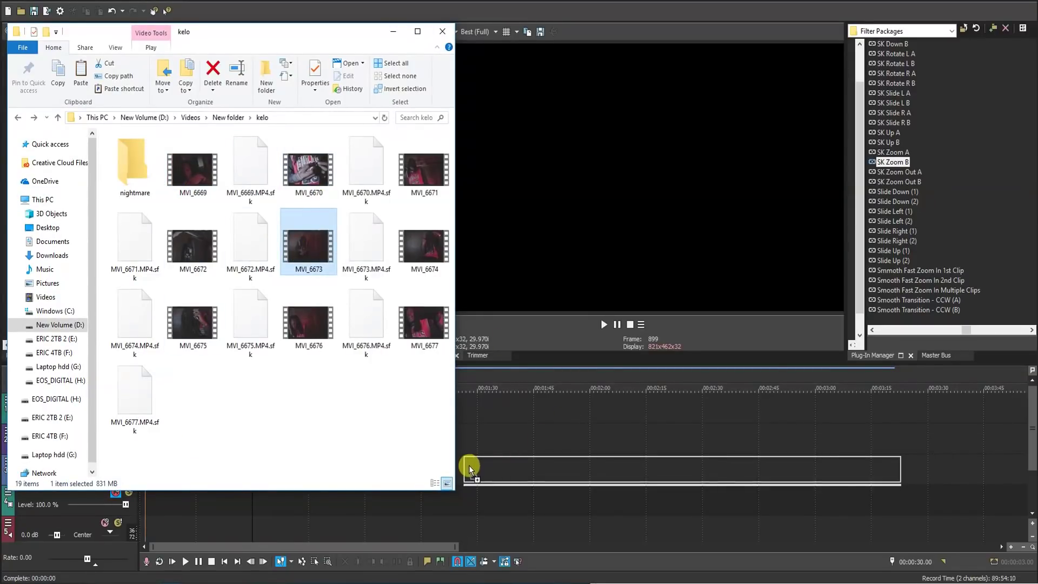
- Drop MVI_6673 on the timeline, switch on Disable Resample, and delete its audio event
mouse_move(298, 256)
left_mouse_down()
mouse_move(498, 476)
mouse_move(213, 475)
left_mouse_up()
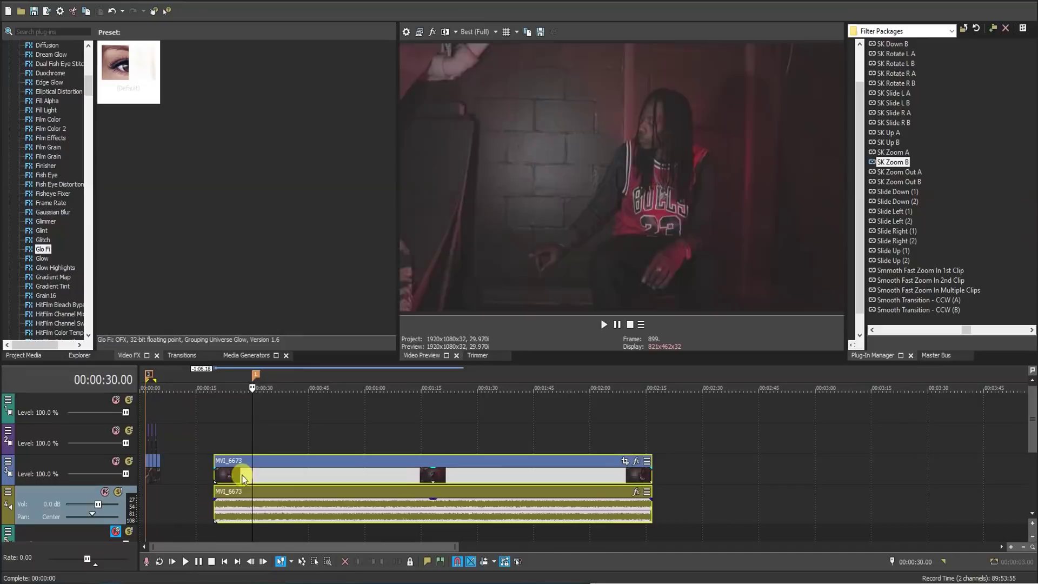
right_click(220, 473)
mouse_move(244, 372)
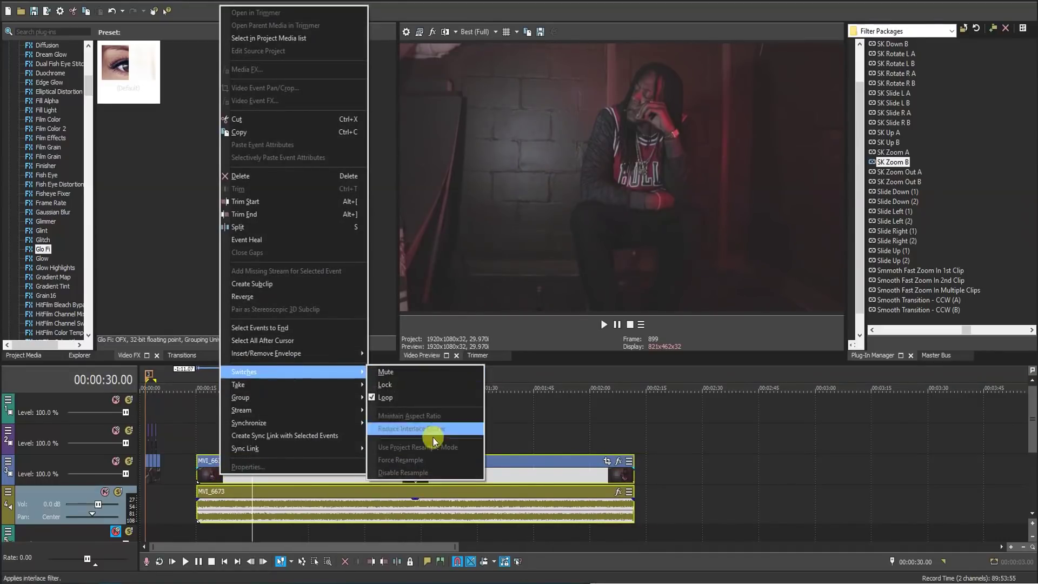
left_click(183, 476)
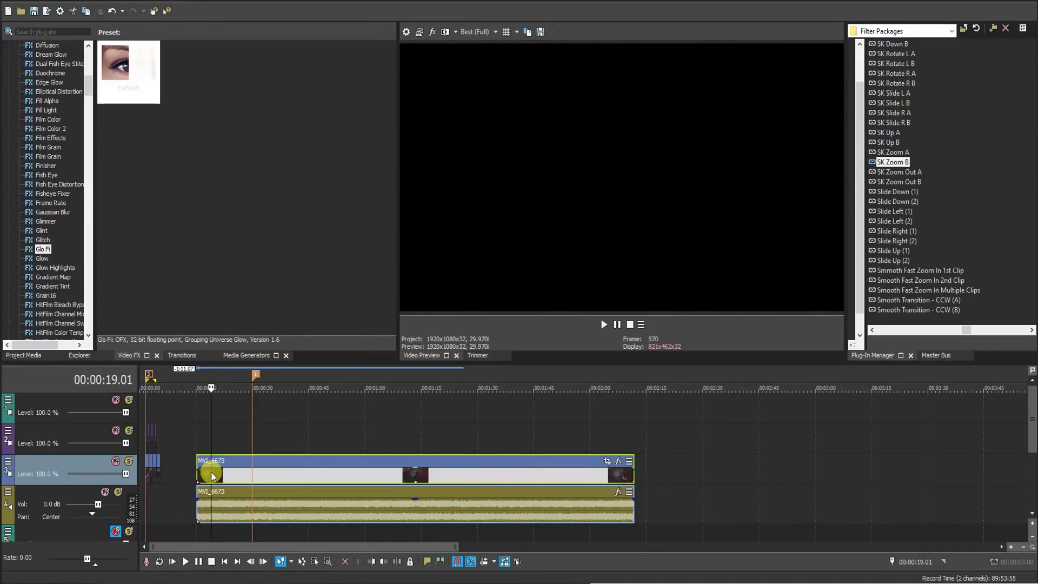
left_click(209, 476)
right_click(213, 474)
mouse_move(244, 368)
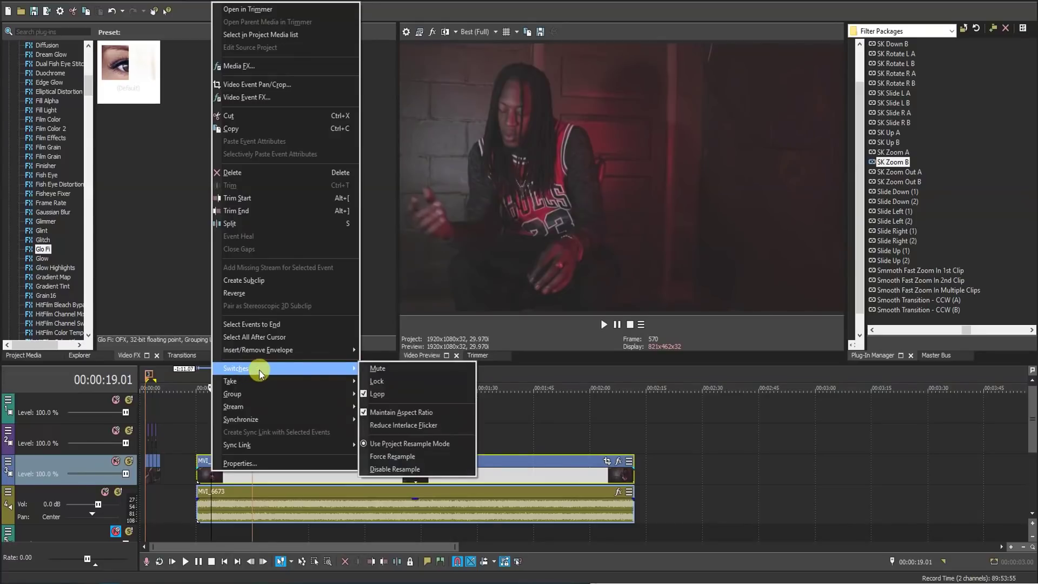
left_click(414, 471)
right_click(239, 485)
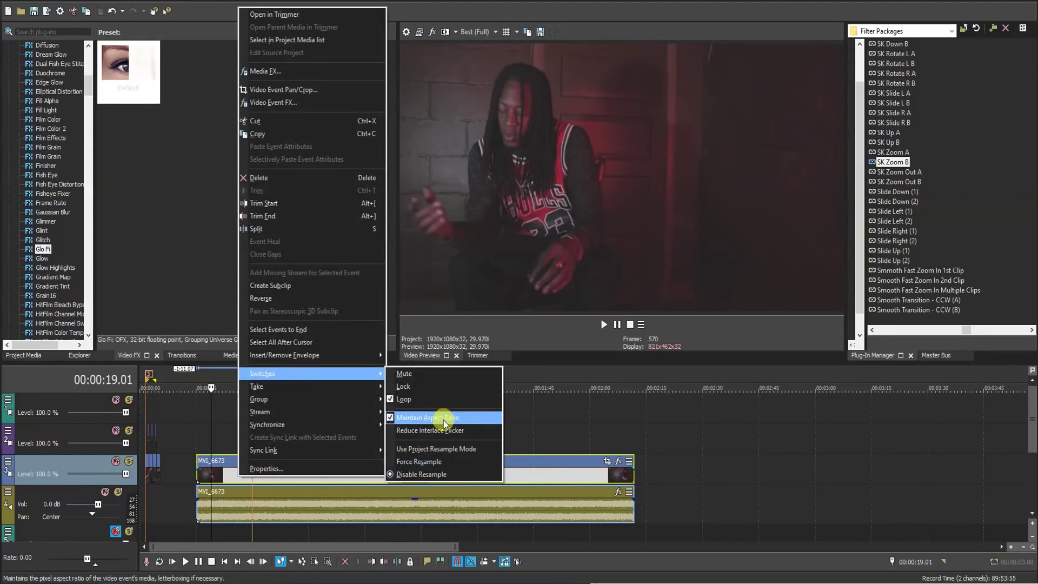
left_click(444, 421)
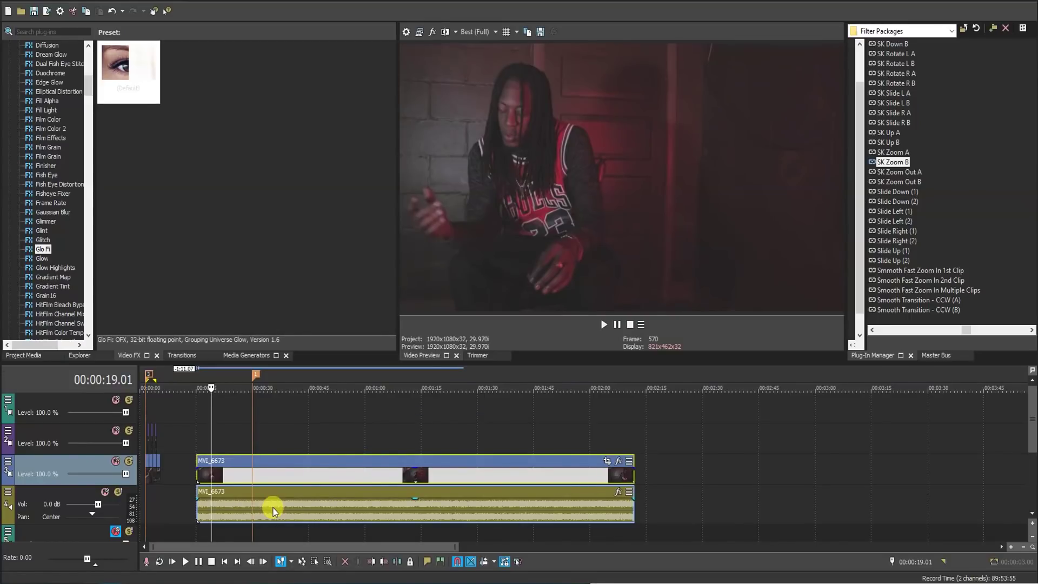
left_click(274, 508)
key("Delete")
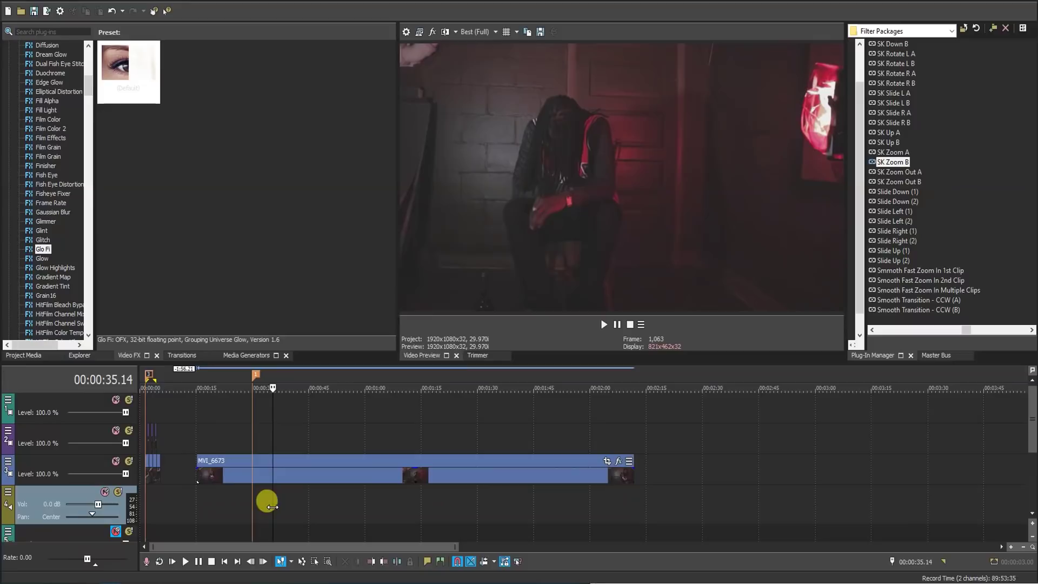
- Add MVI_6676 right after MVI_6673 and switch on Disable Resample for it
key("alt+Tab")
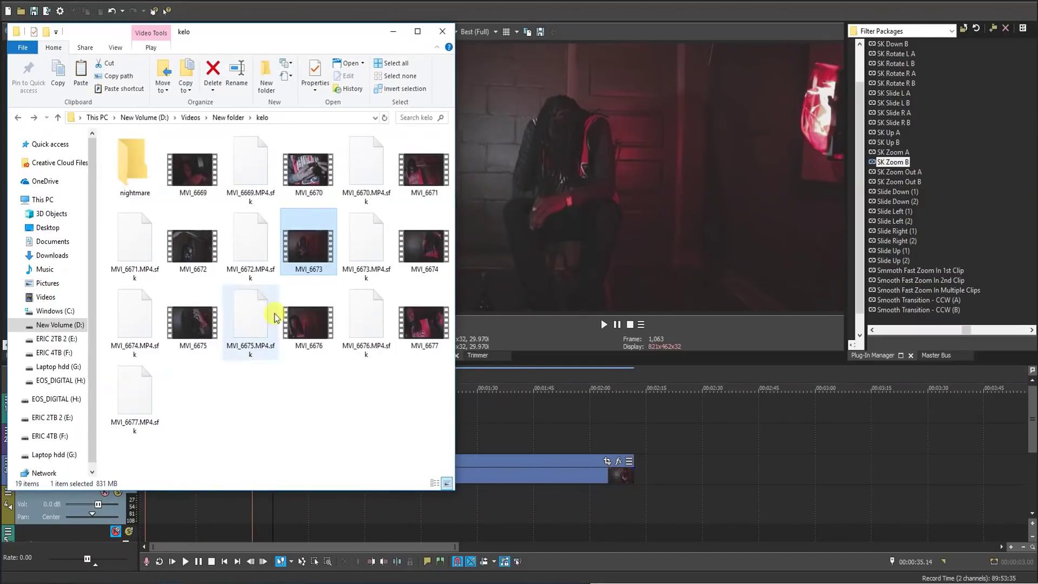
left_click_drag(307, 323, 647, 467)
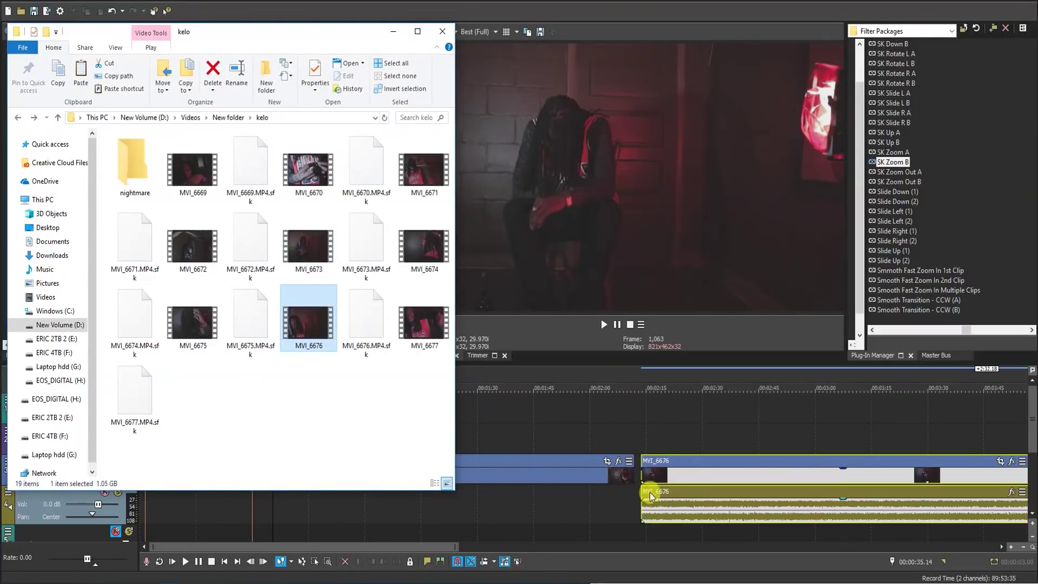
left_click(661, 474)
right_click(660, 475)
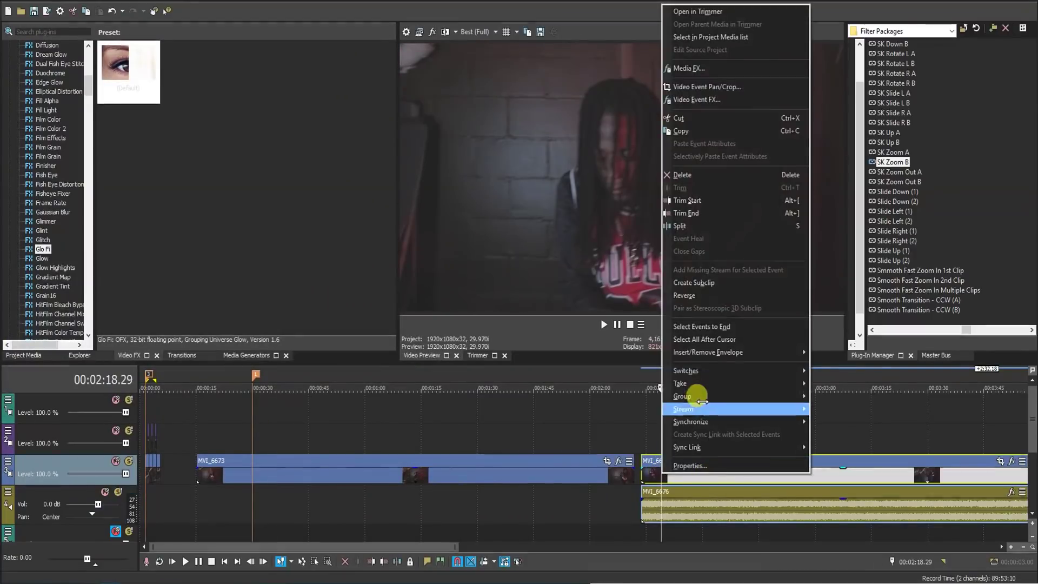
left_click(846, 470)
mouse_move(685, 371)
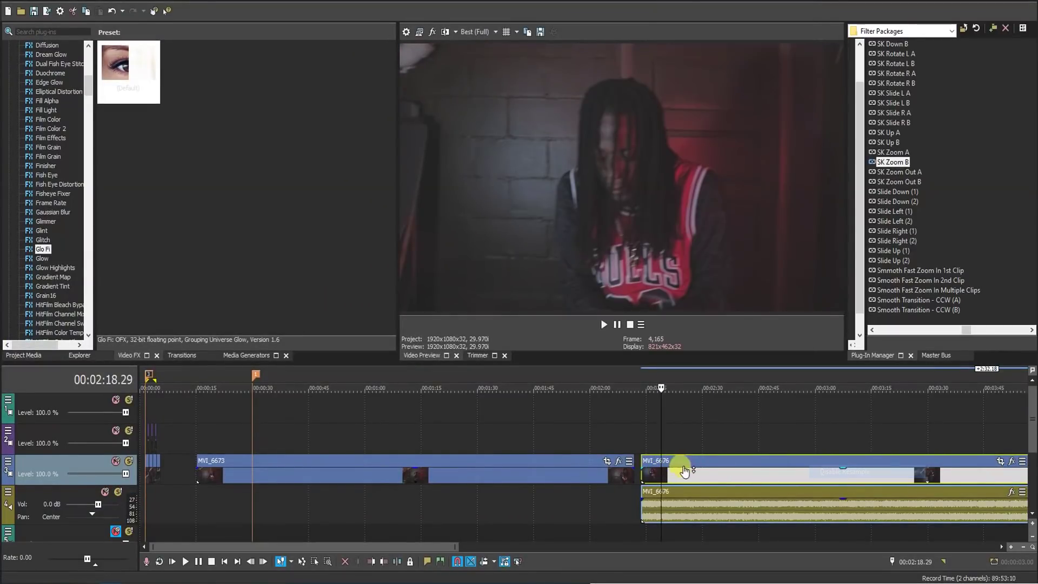
right_click(680, 473)
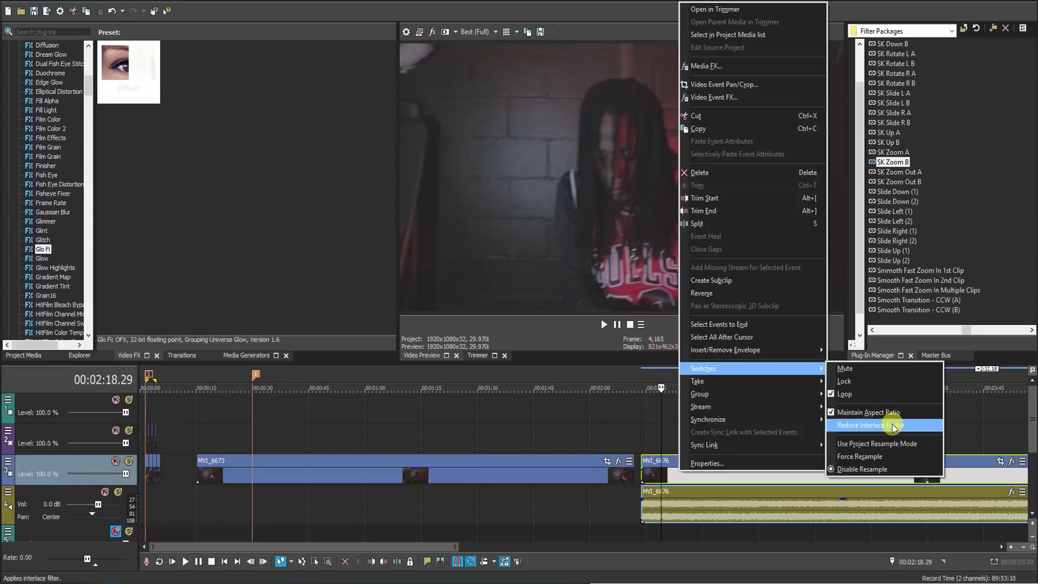
left_click(885, 415)
- Delete MVI_6676's audio event
left_click(679, 514)
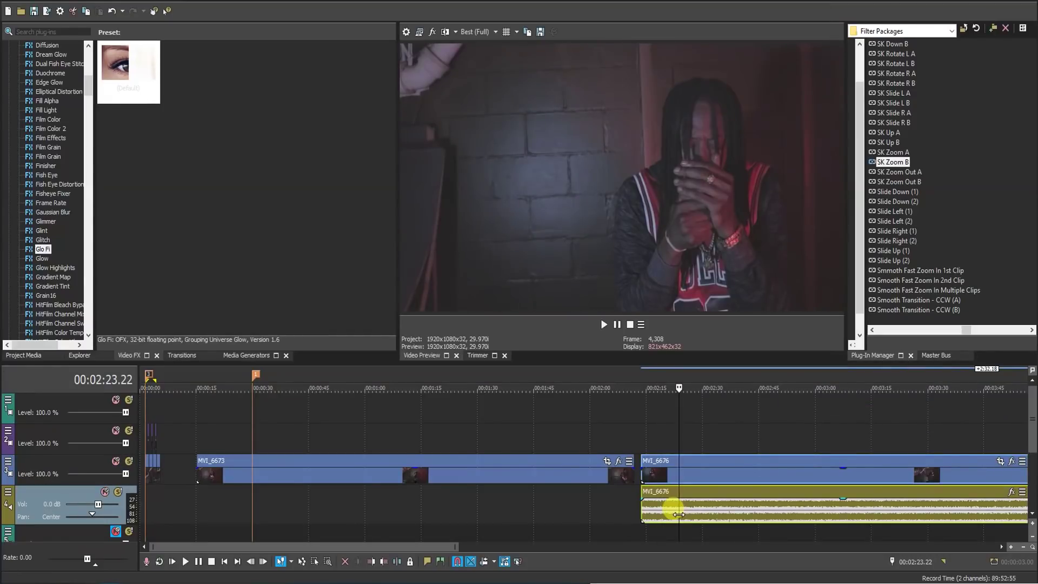
key("Delete")
left_click(285, 476)
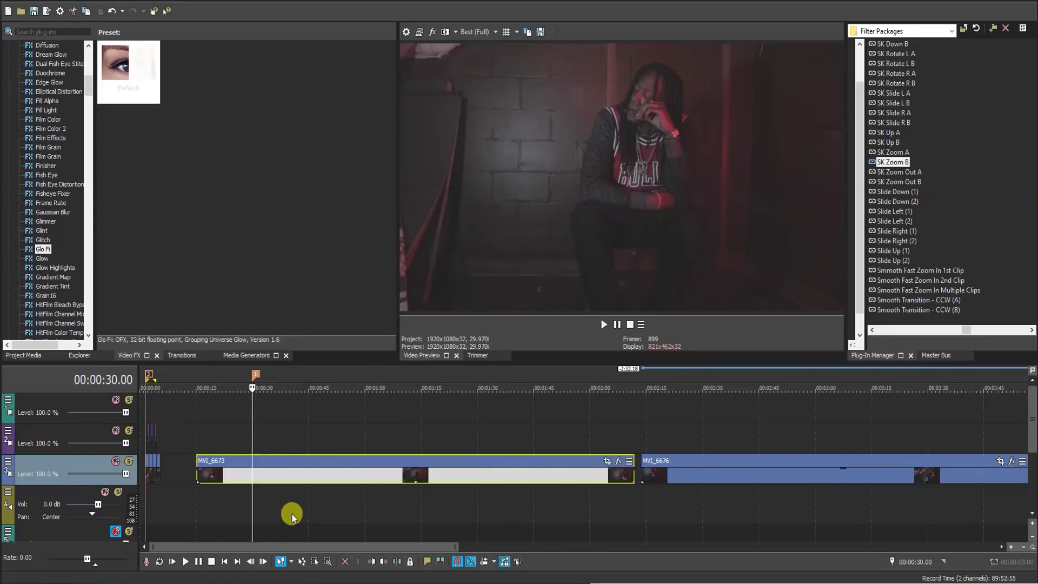
scroll(292, 515, "up", 3)
scroll(291, 514, "up", 2)
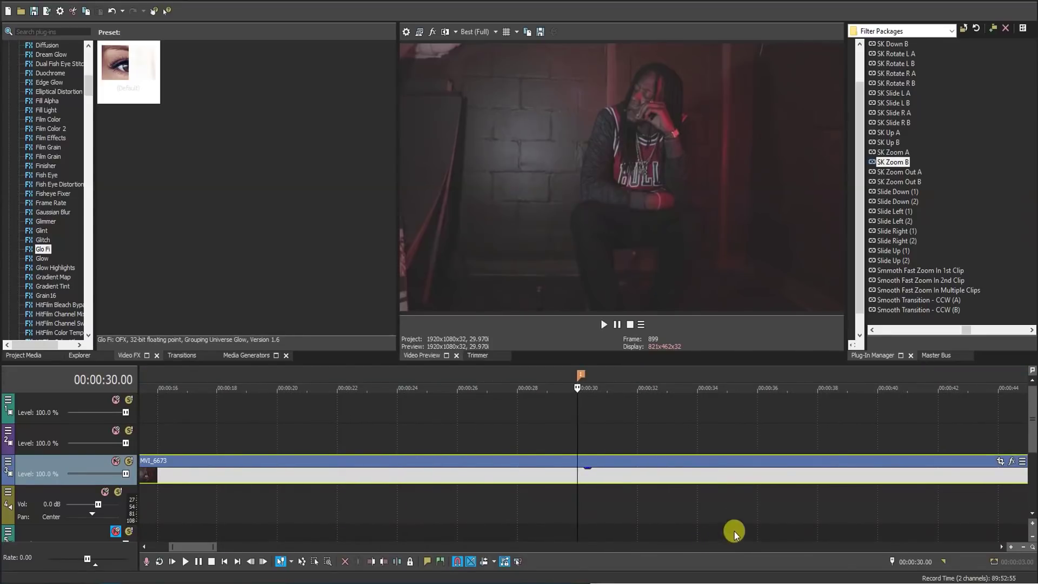
- Split MVI_6673 at the playhead and butt its tail piece against MVI_6676
key("s")
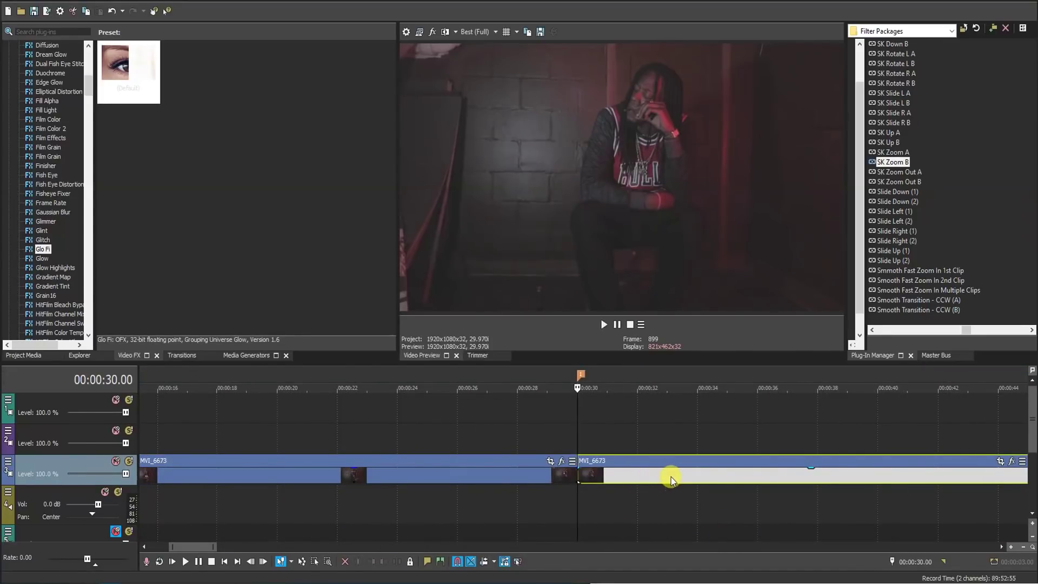
left_click_drag(703, 482, 446, 503)
scroll(607, 477, "down", 4)
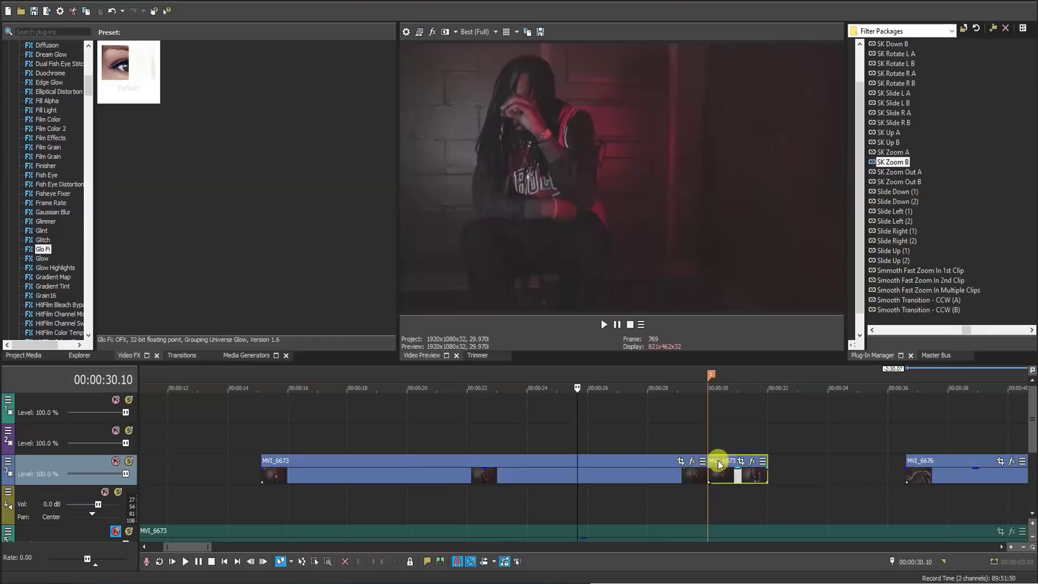
left_click_drag(731, 471, 849, 466)
scroll(689, 475, "down", 2)
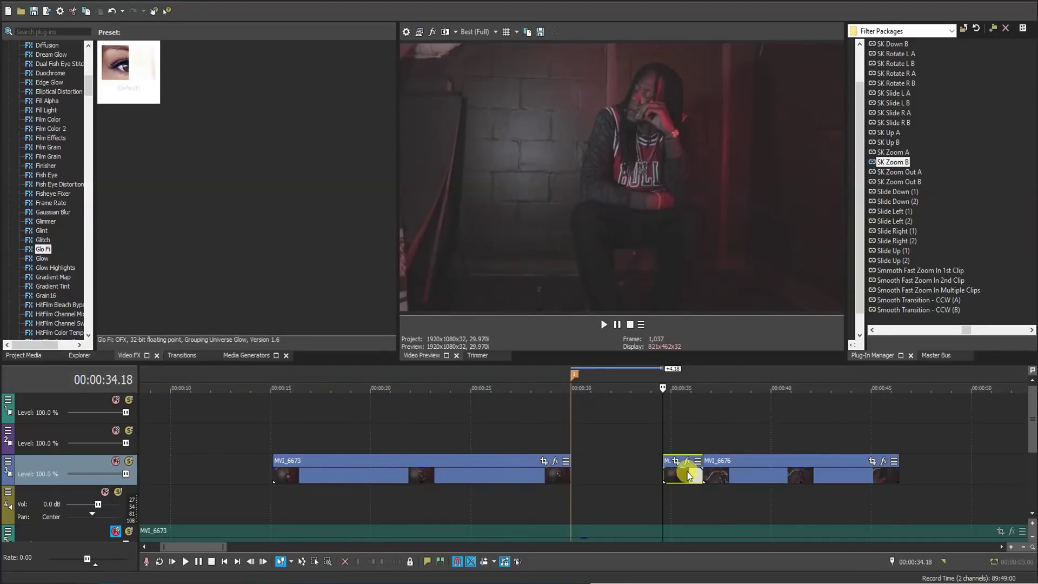
- Add a velocity envelope to the short MVI_6673 piece and apply a slower 50% preset
right_click(688, 475)
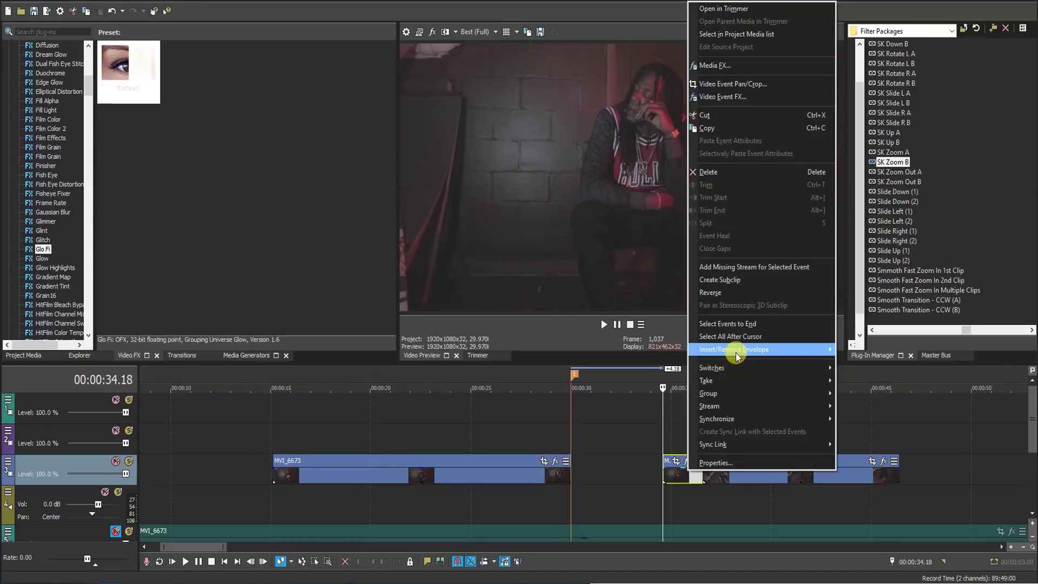
mouse_move(734, 349)
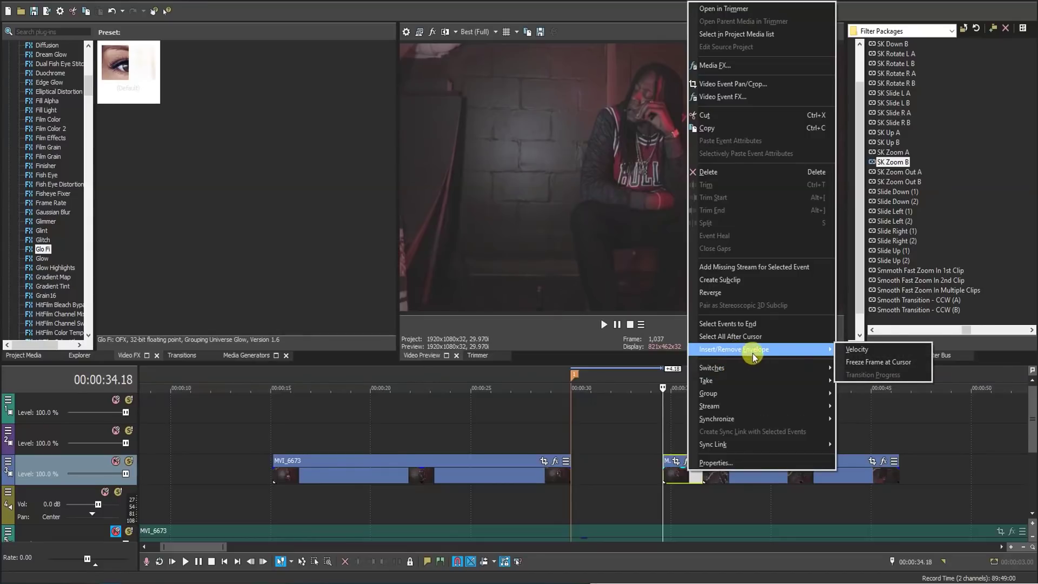
left_click(878, 362)
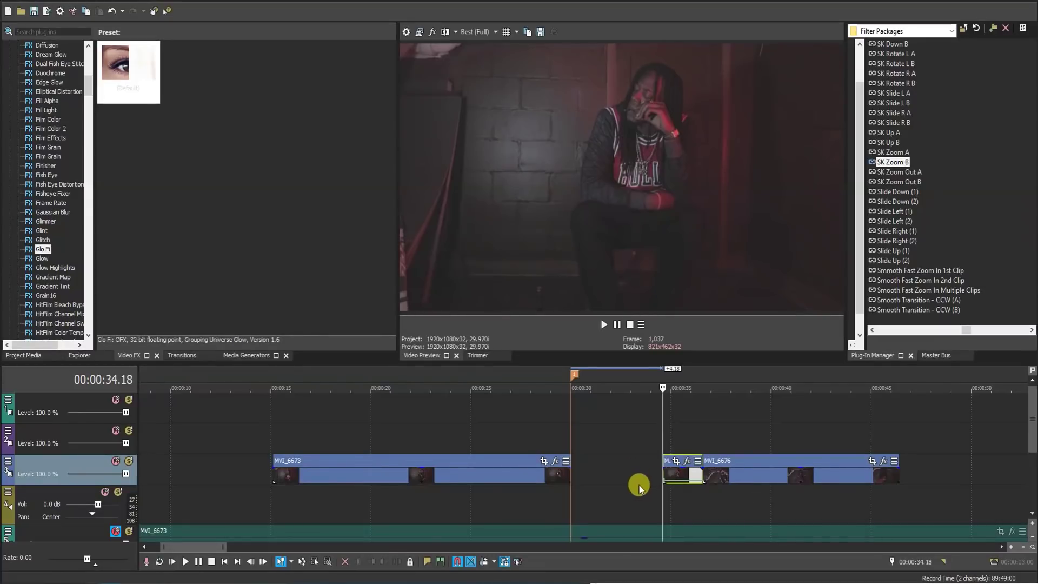
right_click(663, 479)
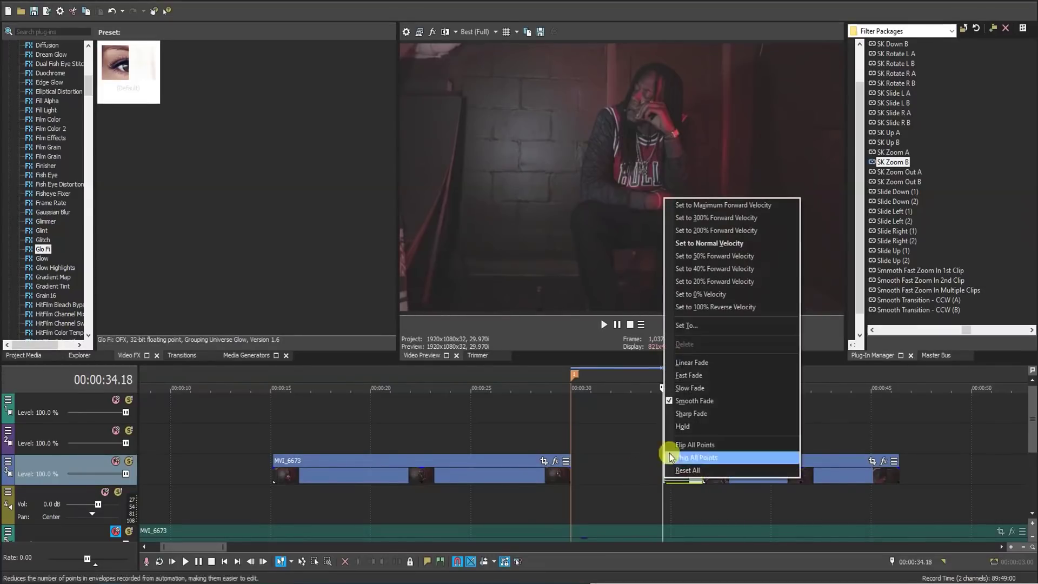
left_click(713, 256)
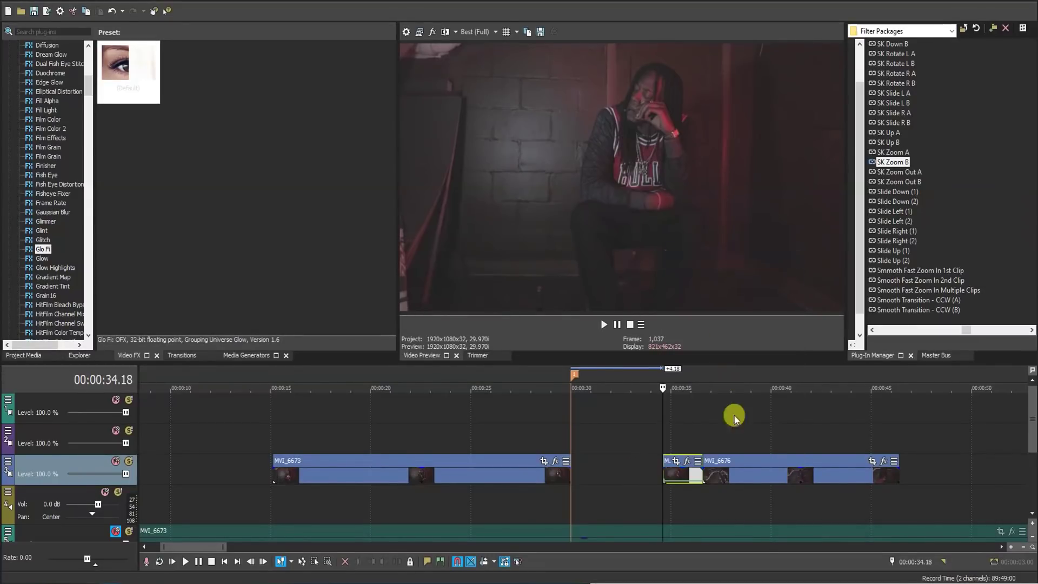
- Add a velocity envelope to MVI_6676 and set it to 50% forward speed
left_click(709, 476)
right_click(708, 476)
left_click(717, 476)
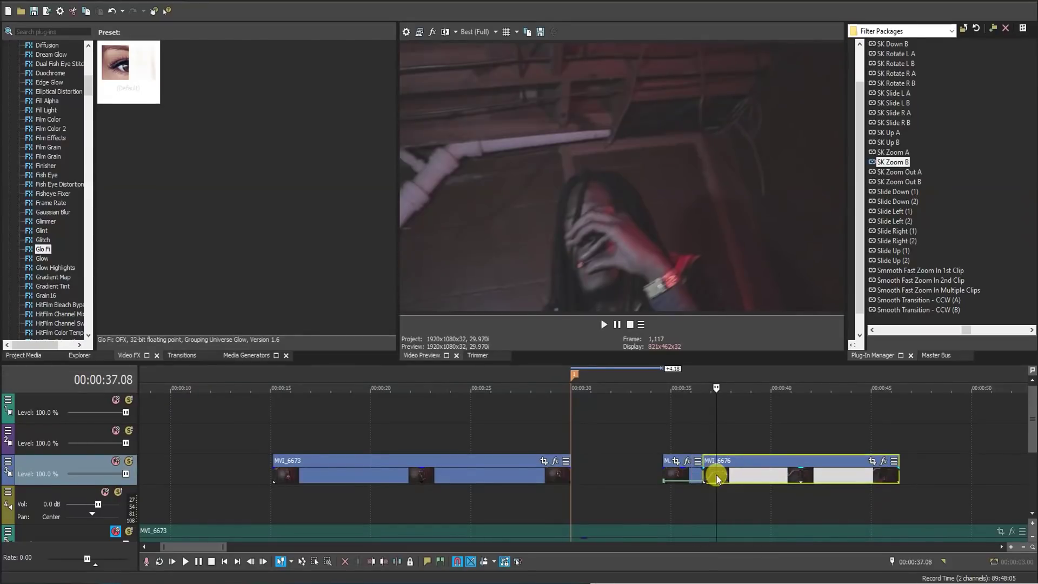
right_click(716, 475)
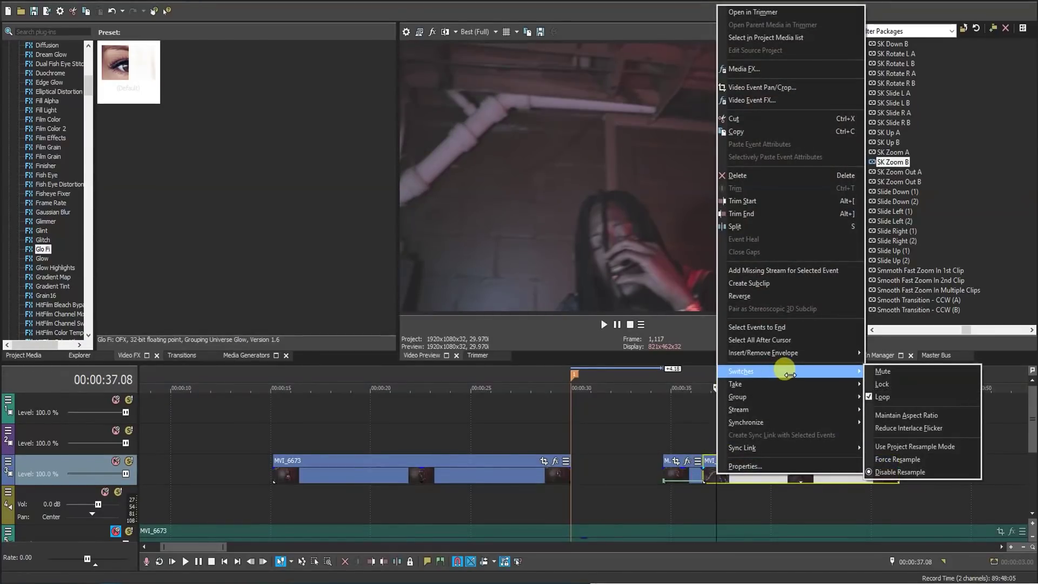
mouse_move(770, 352)
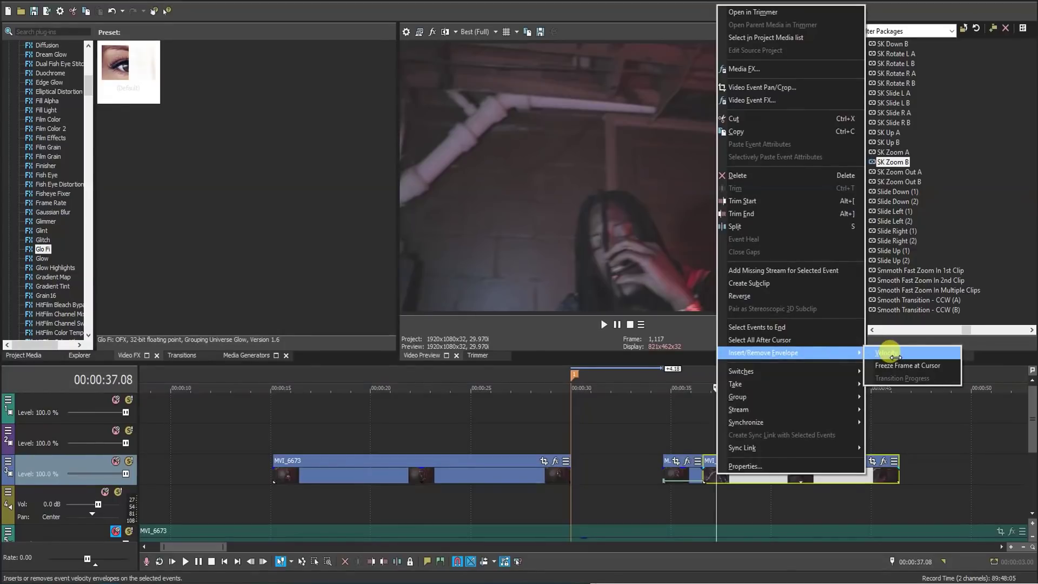
left_click(888, 353)
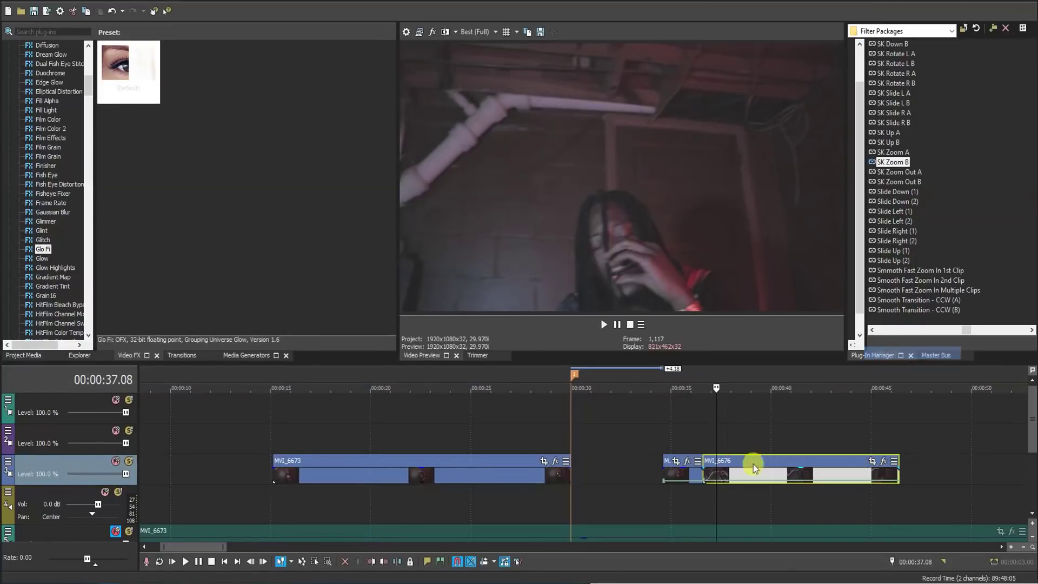
right_click(702, 484)
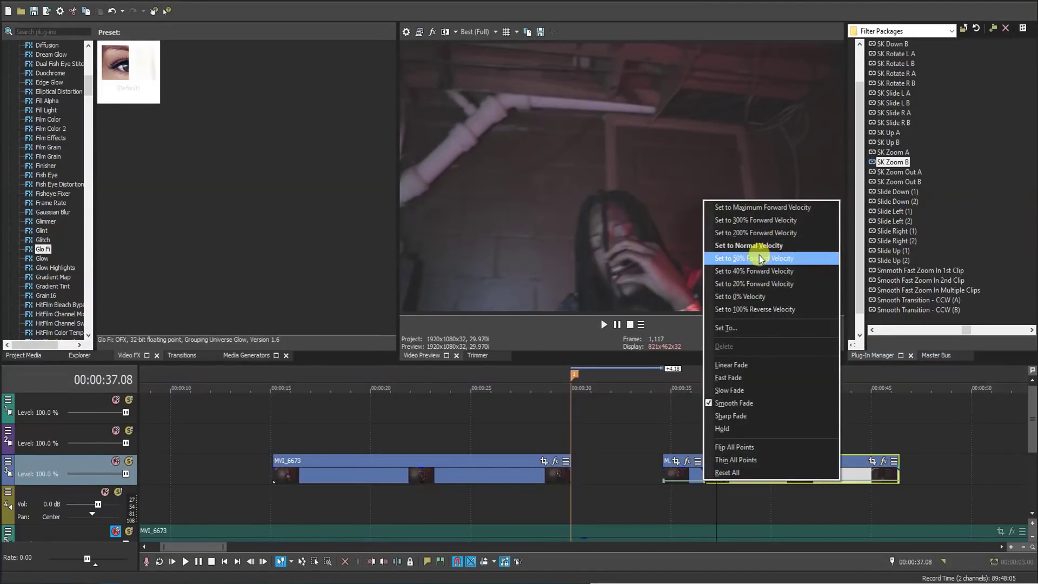
left_click(757, 259)
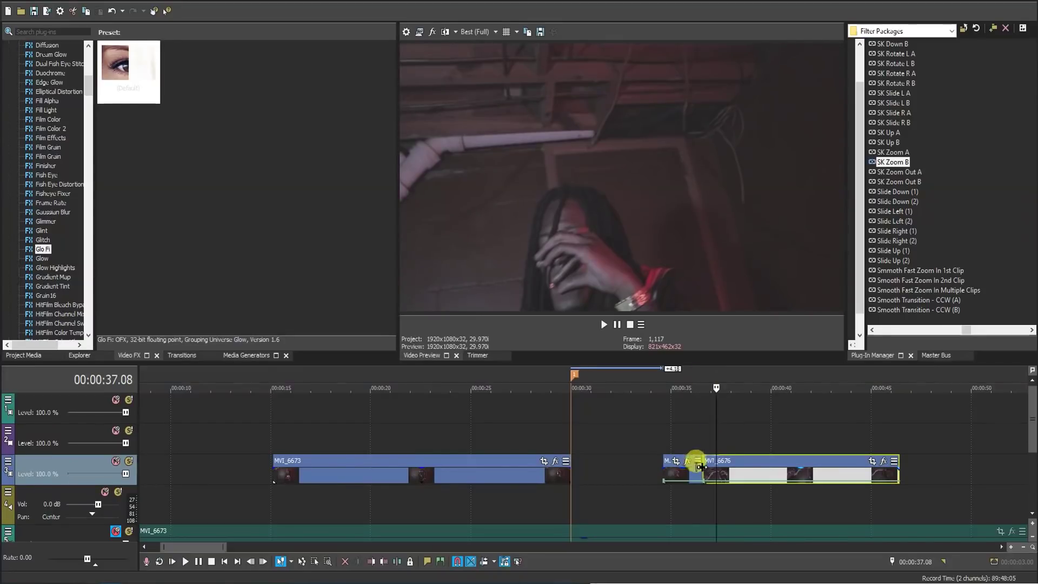
- Snapshot the 00:00:36.18 frame as Image92 and place it on the track above MVI_6676
left_click(703, 472)
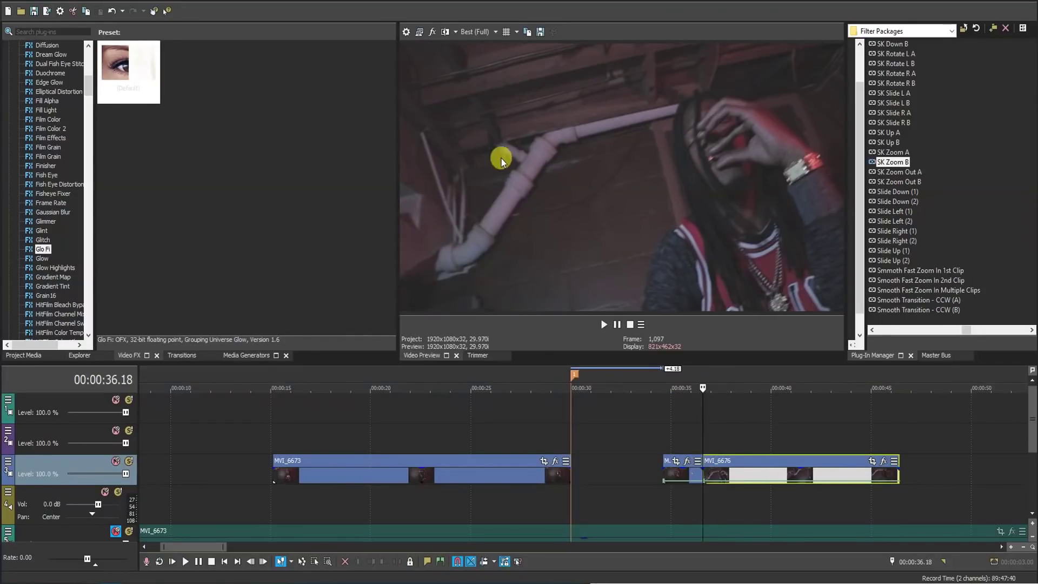
left_click(539, 33)
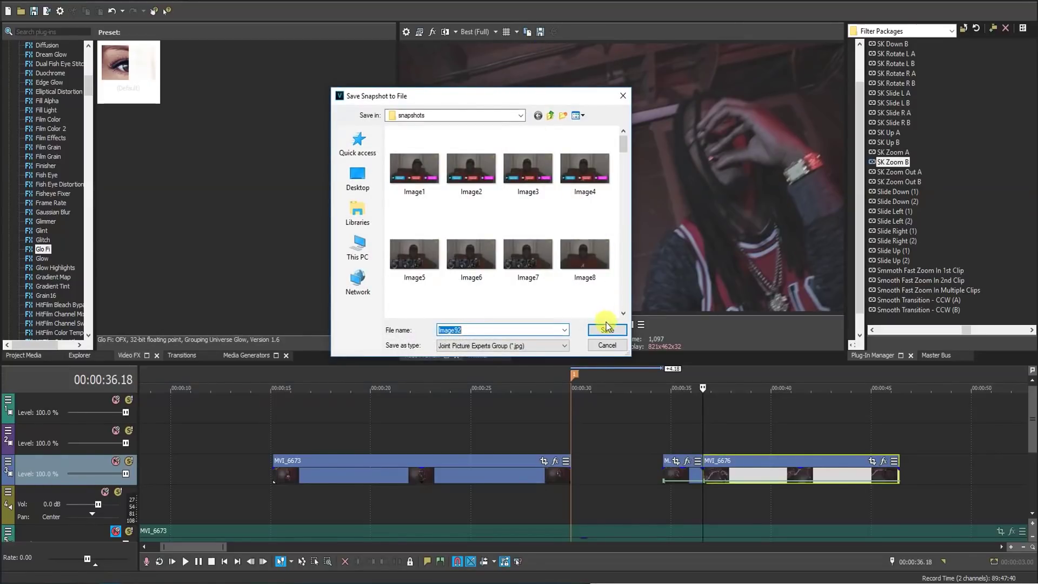
left_click(605, 330)
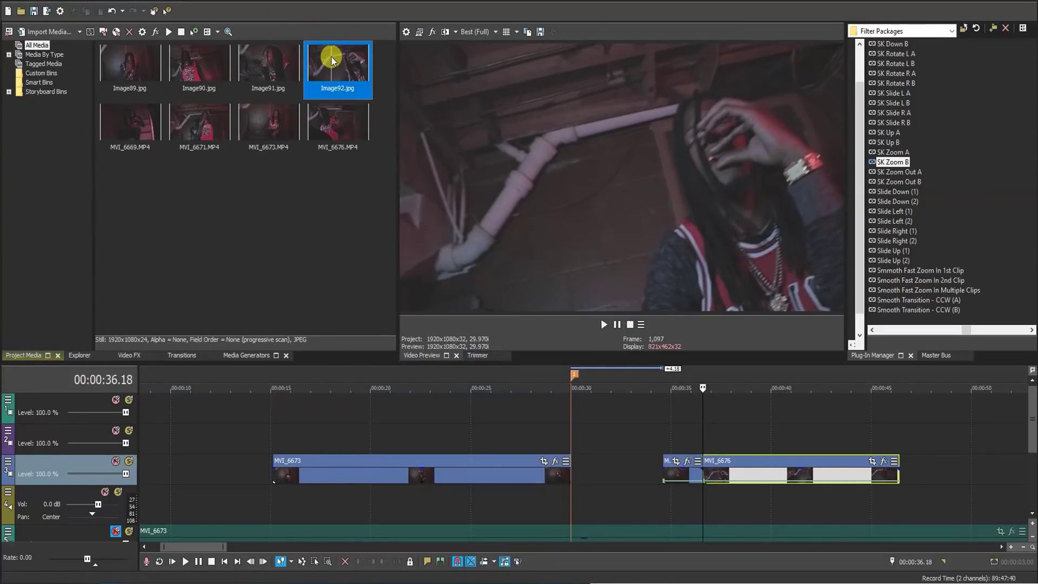
left_click_drag(694, 305, 707, 437)
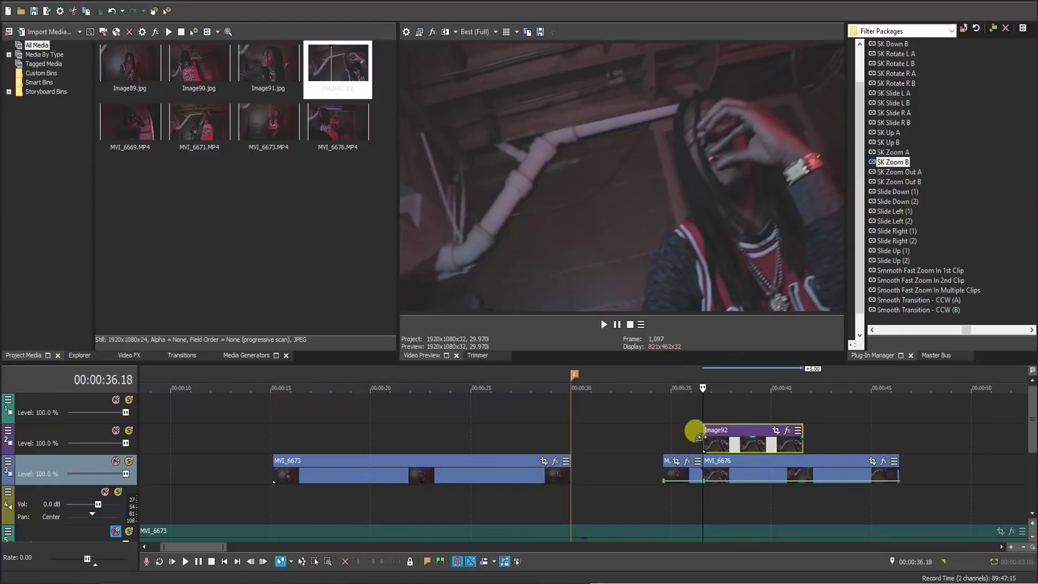
scroll(695, 428, "up", 5)
scroll(579, 412, "up", 5)
scroll(533, 406, "up", 3)
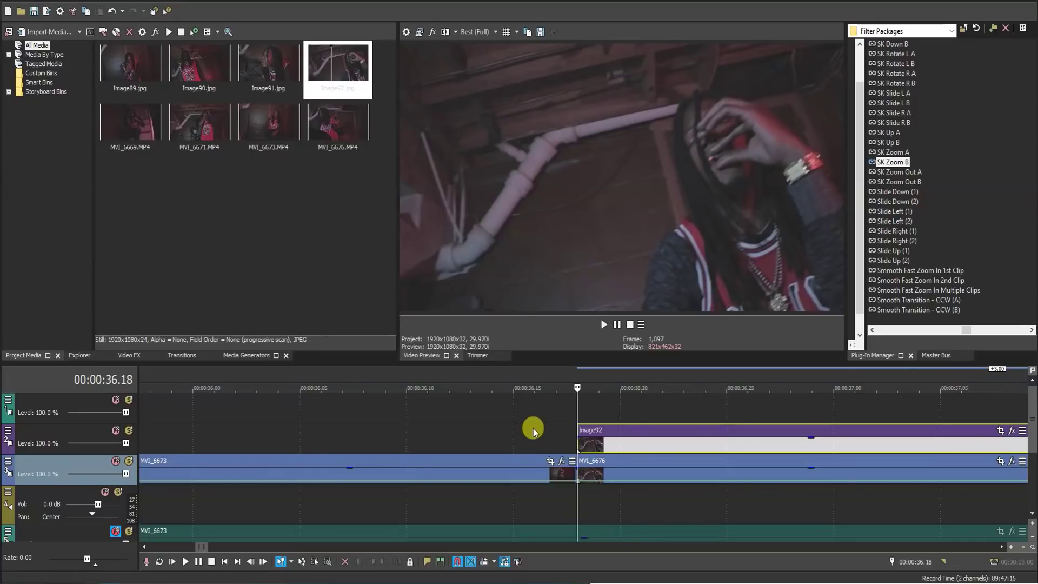
- Step the playhead back frame by frame from 00:00:36.18 to 00:00:36.08
key("Left")
key("Left")
key("Left")
key("Left")
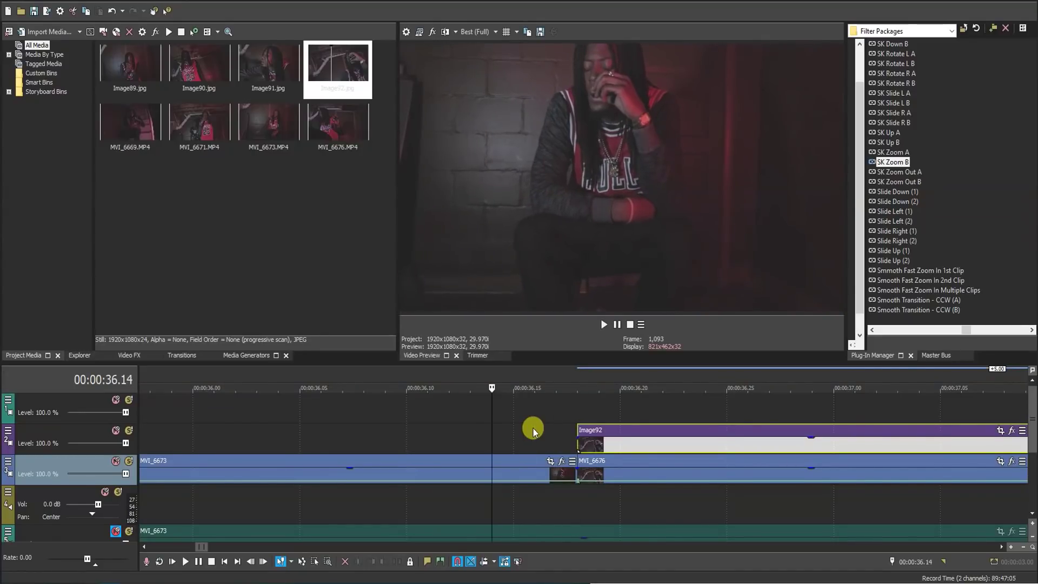
key("Left")
key("Left")
key("Left")
key("Left")
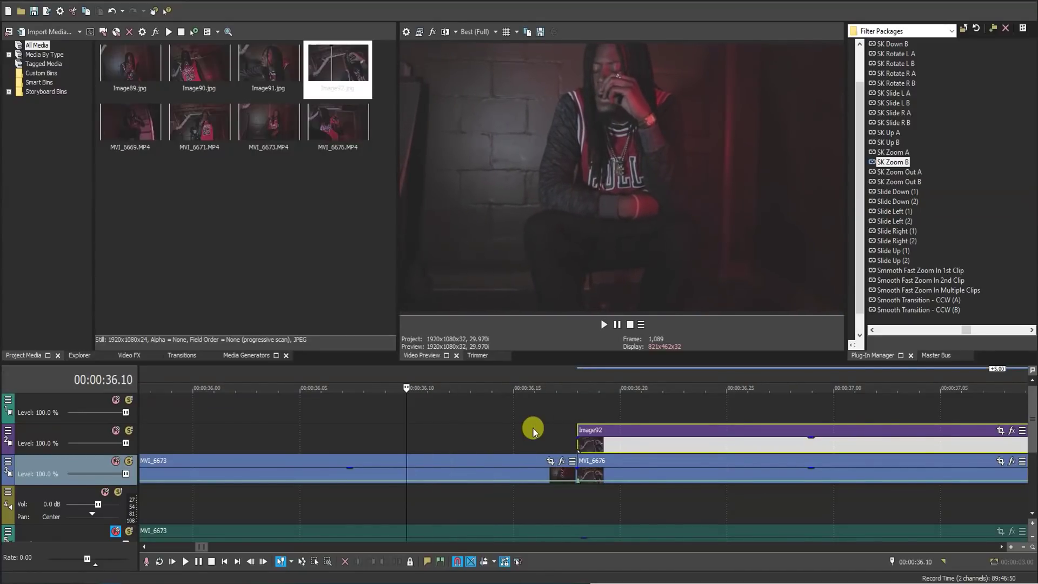
key("Left")
key("Left")
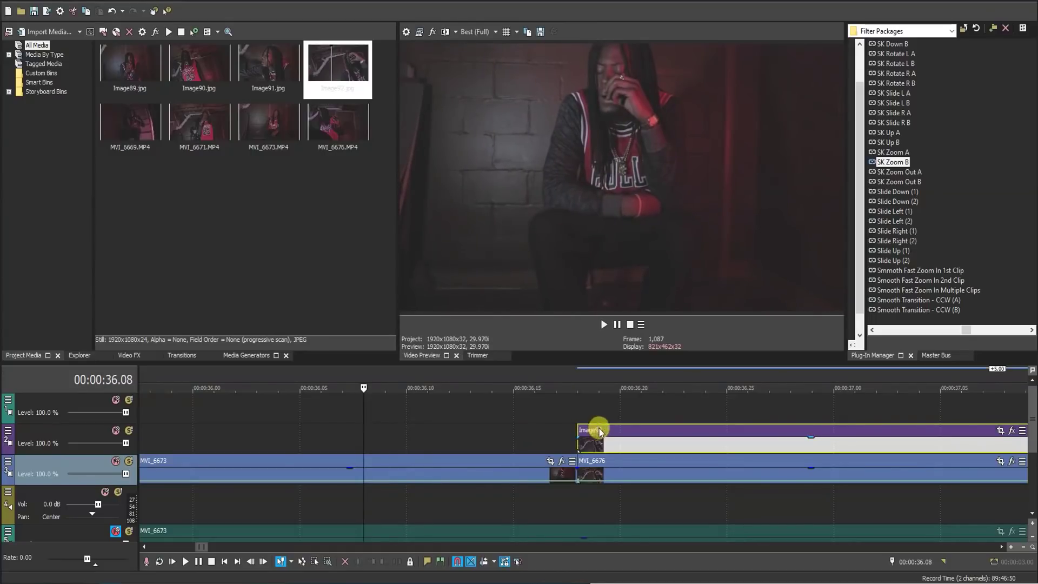
- Snap Image92 to the playhead, turn on Loop, and trim its end to MVI_6676's start
left_click_drag(608, 434, 393, 442)
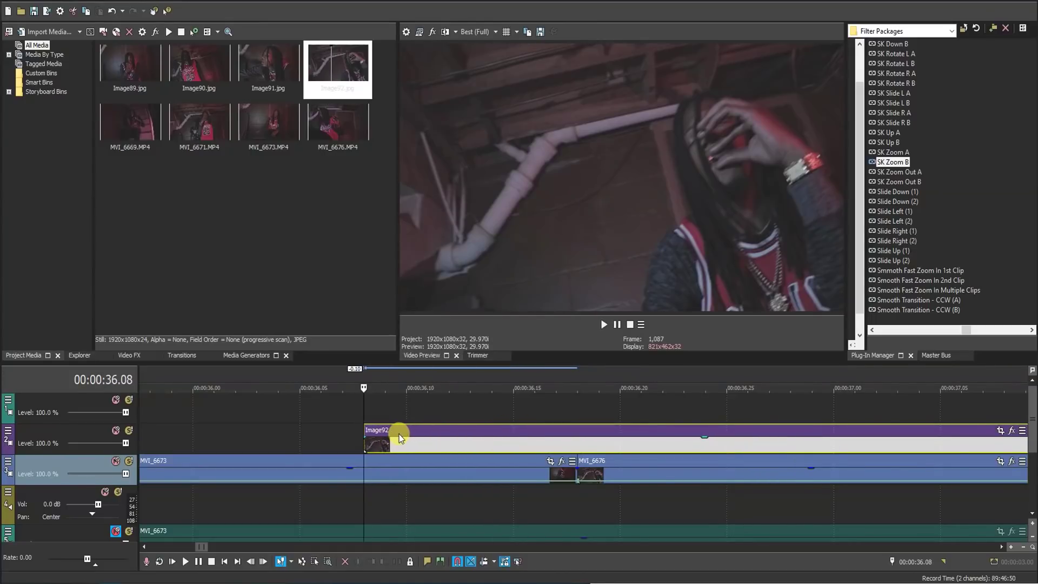
right_click(393, 441)
mouse_move(438, 480)
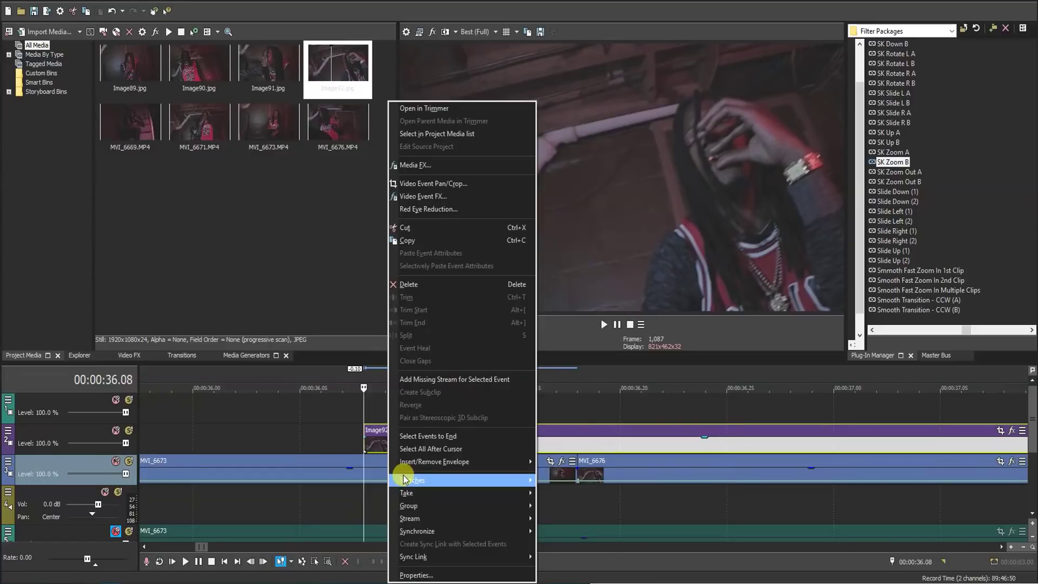
left_click(572, 580)
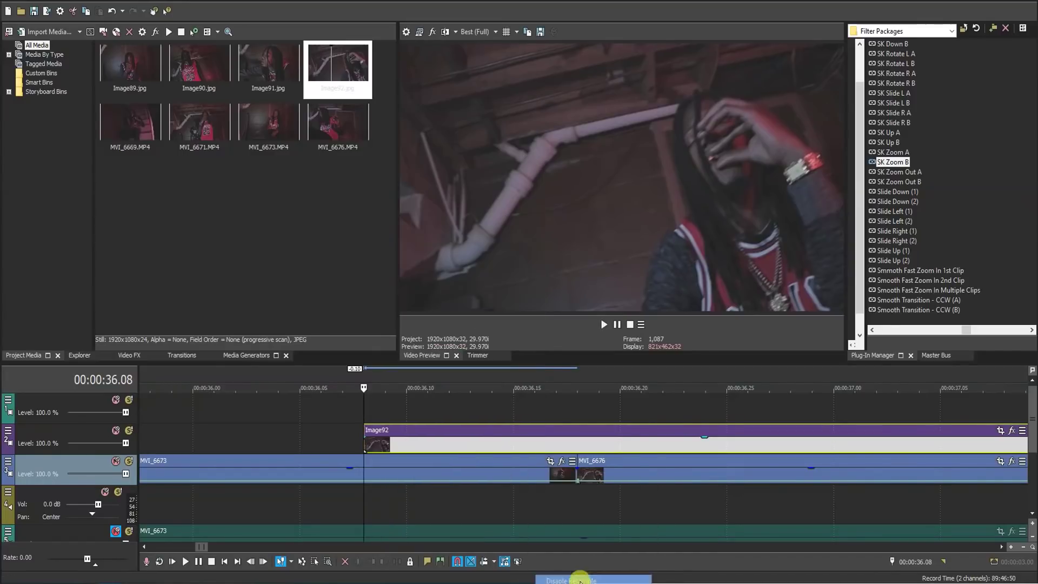
right_click(434, 442)
mouse_move(458, 481)
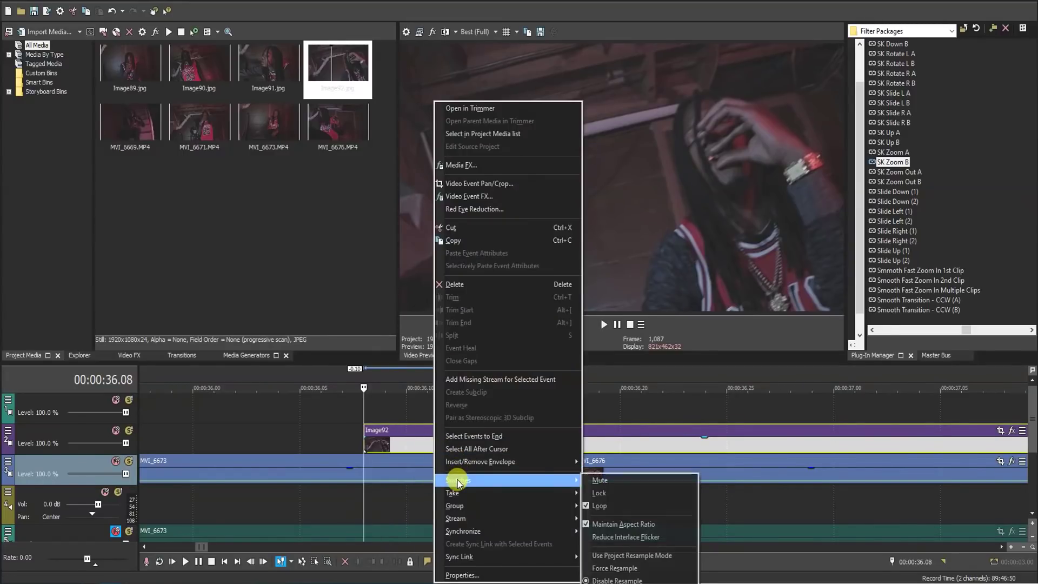
left_click(598, 506)
scroll(609, 445, "down", 2)
scroll(862, 454, "down", 2)
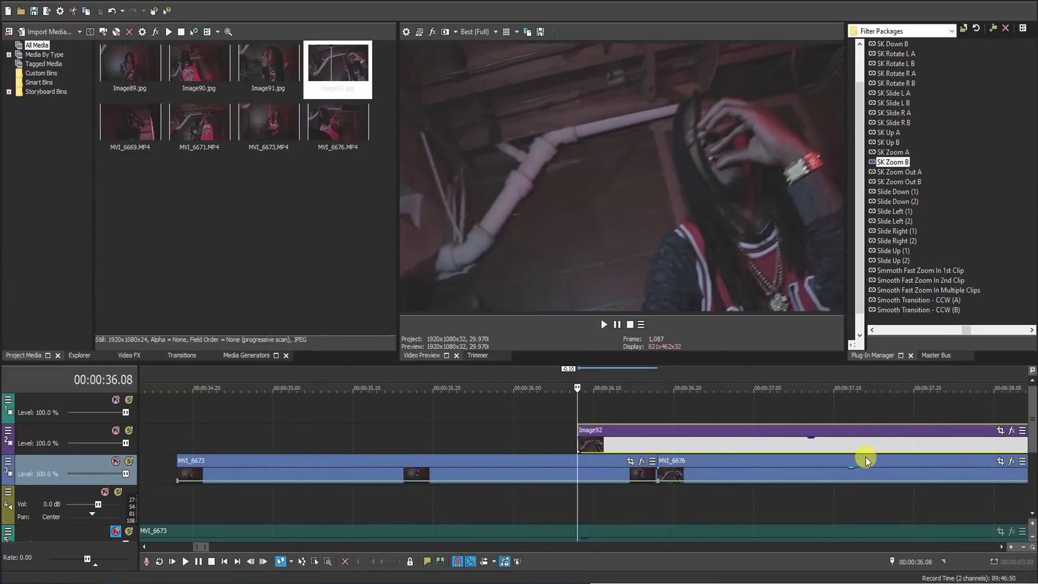
scroll(925, 462, "down", 2)
scroll(925, 463, "down", 2)
left_click_drag(877, 442, 598, 420)
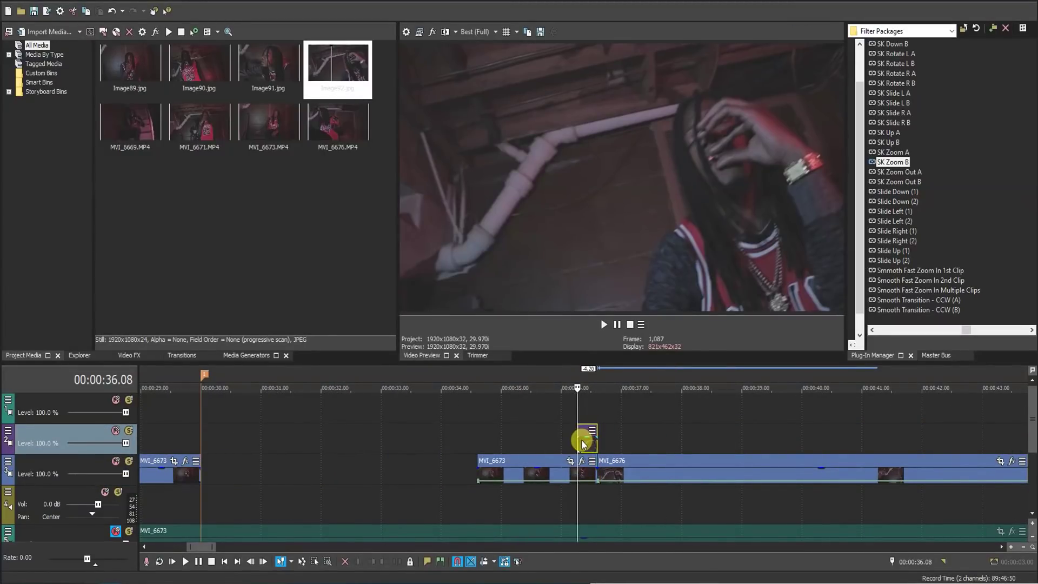
scroll(601, 434, "up", 3)
scroll(605, 445, "up", 2)
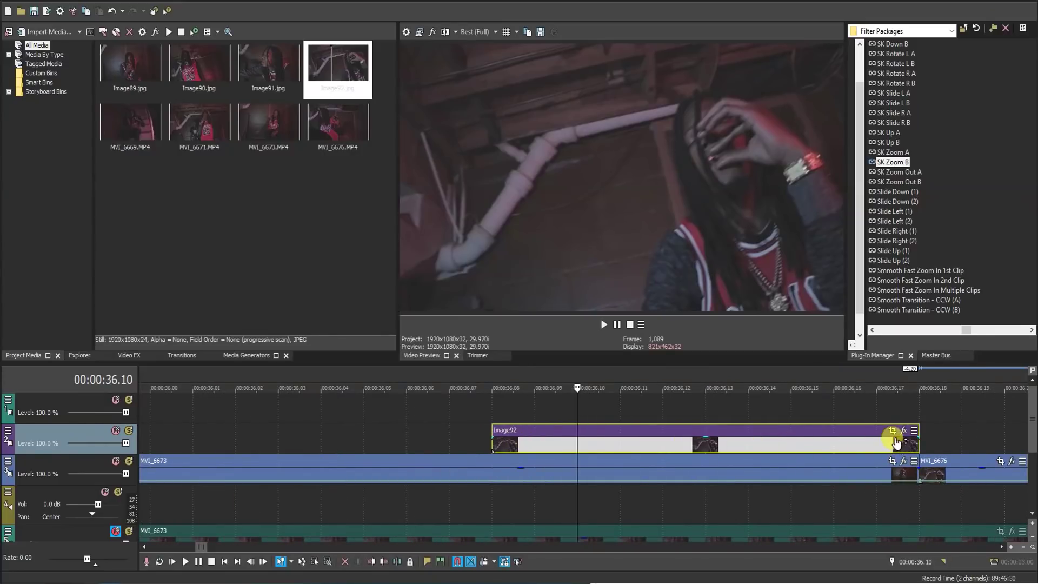
- Open Image92's Event Pan/Crop, enable the Mask, and choose the Anchor Creation tool
left_click(892, 432)
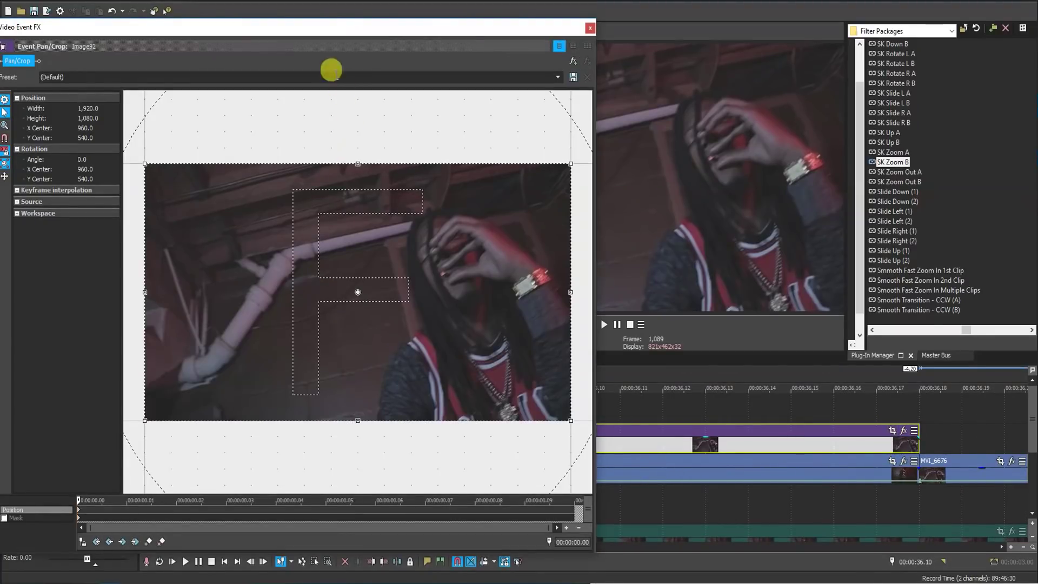
left_click_drag(341, 31, 459, 26)
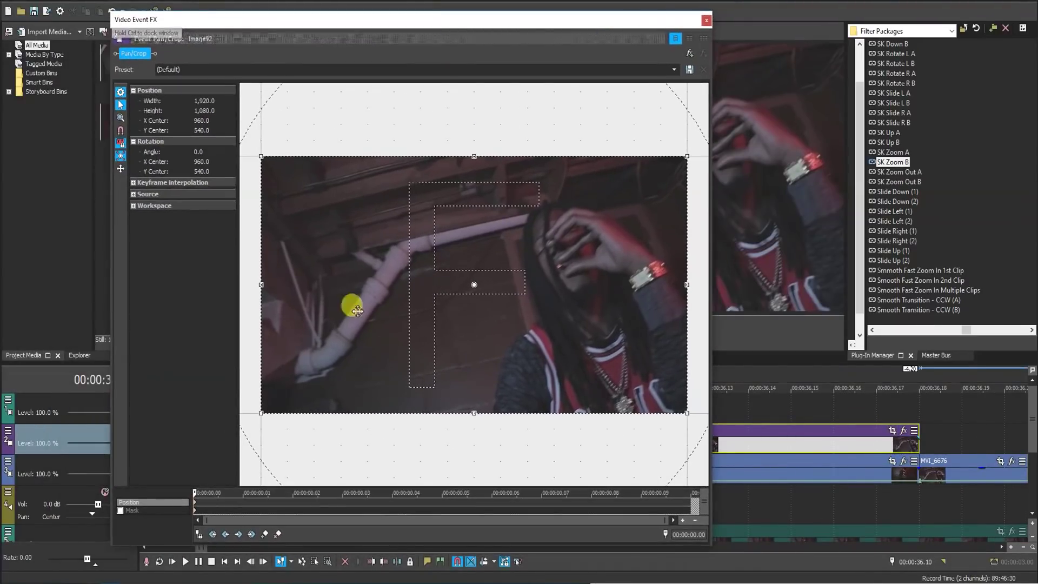
left_click(132, 511)
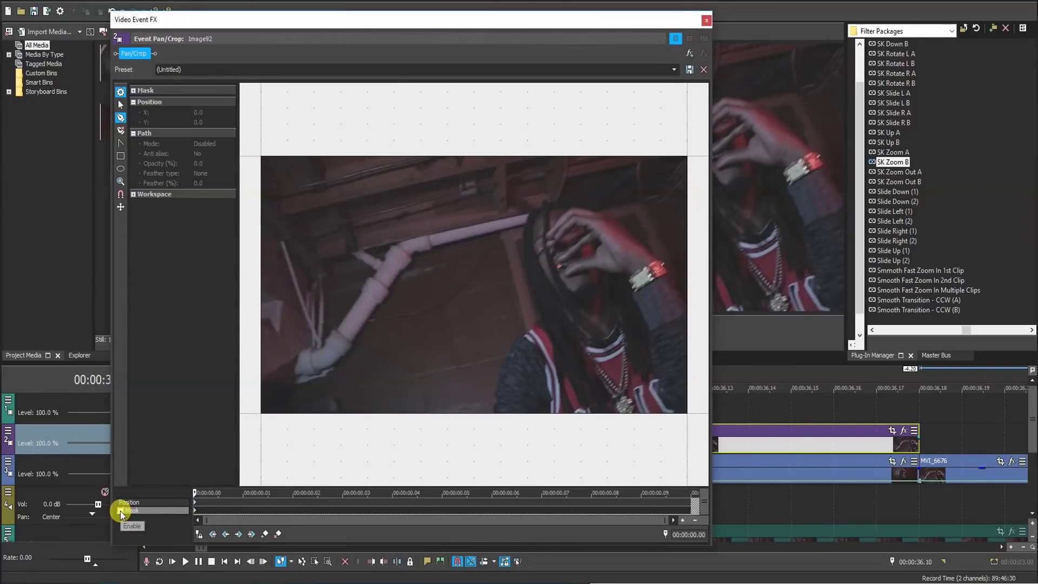
left_click(120, 510)
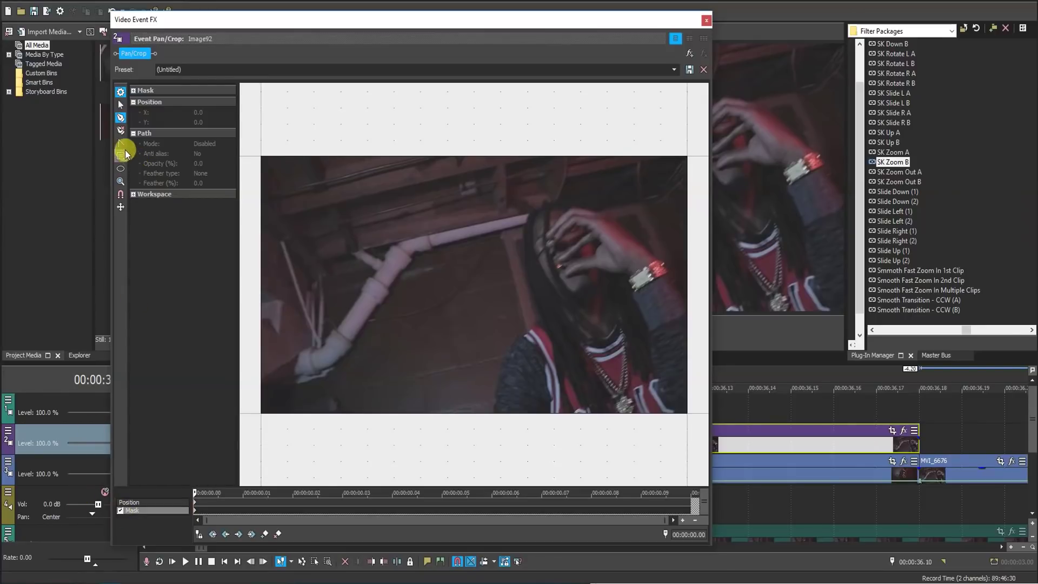
left_click(121, 117)
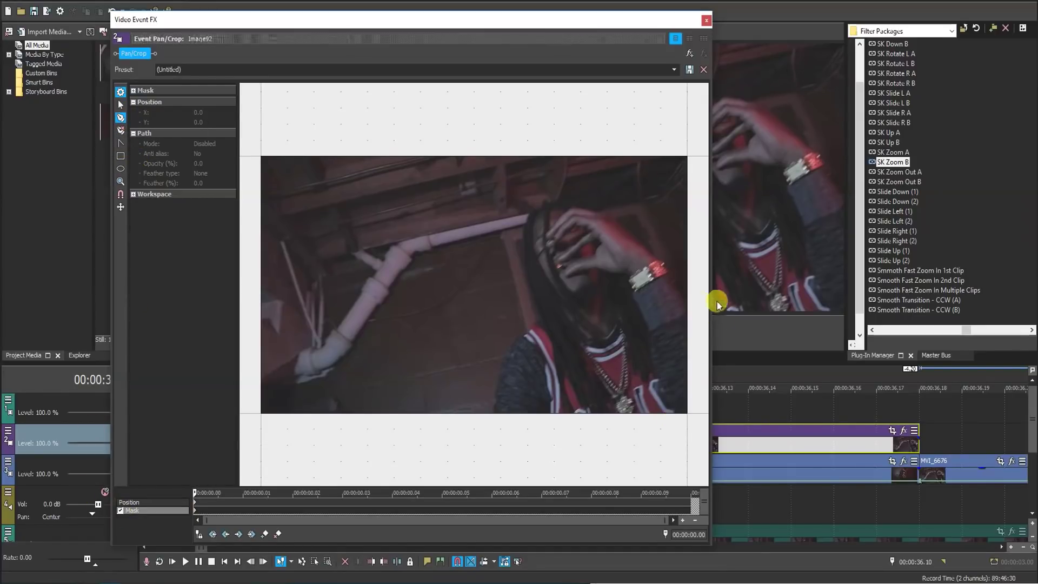
- Place anchors around the bracelet, fingers, head, hair and shoulder, closing the mask at the first point
left_click(691, 308)
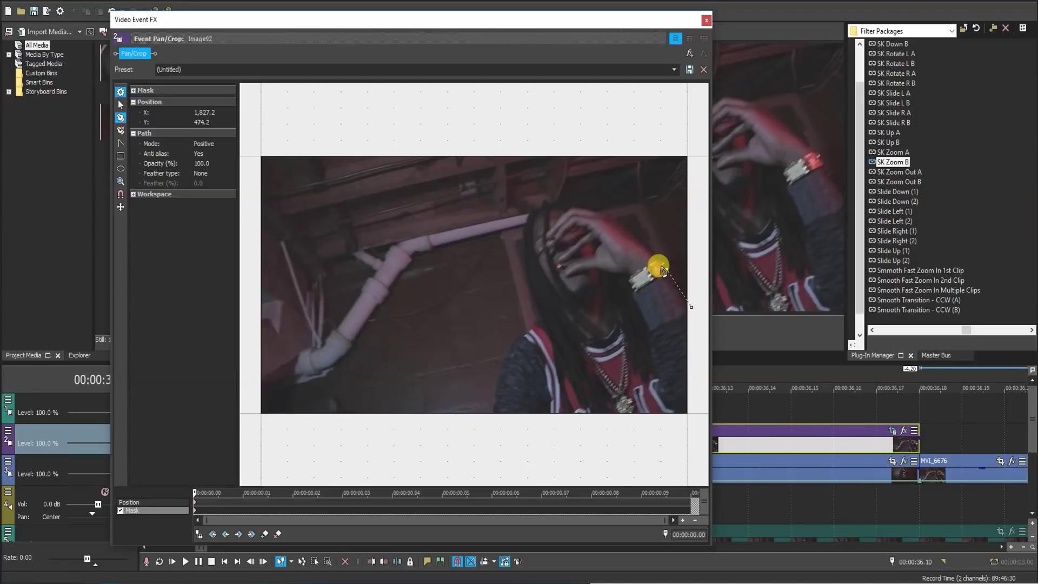
left_click(649, 255)
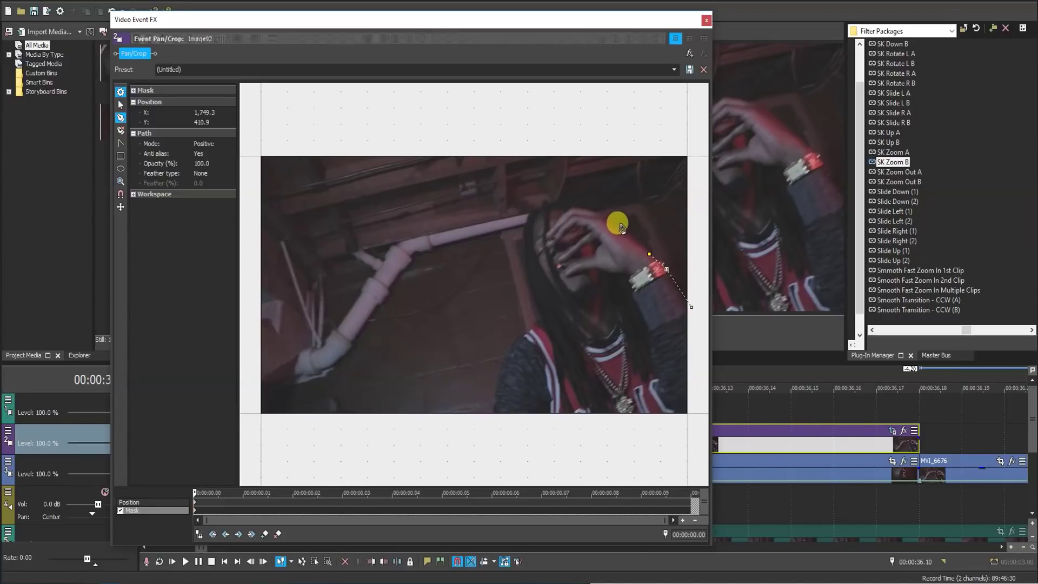
left_click(615, 220)
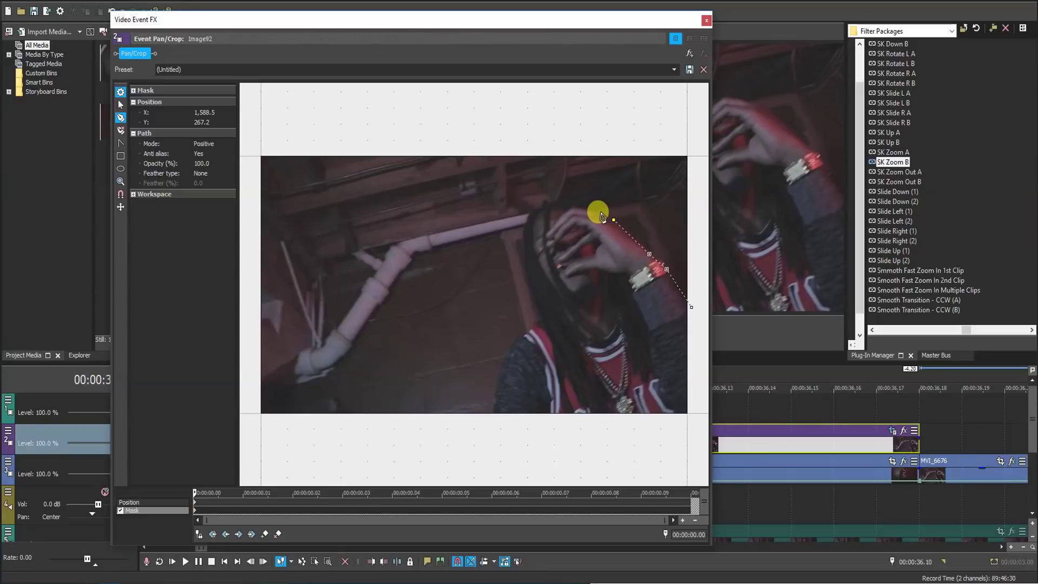
left_click(602, 212)
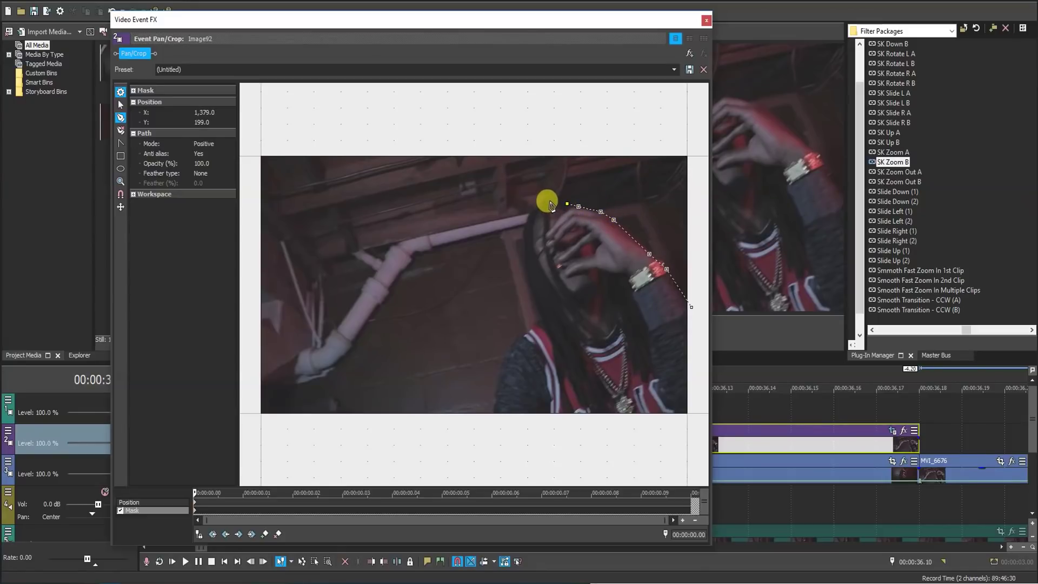
left_click(523, 226)
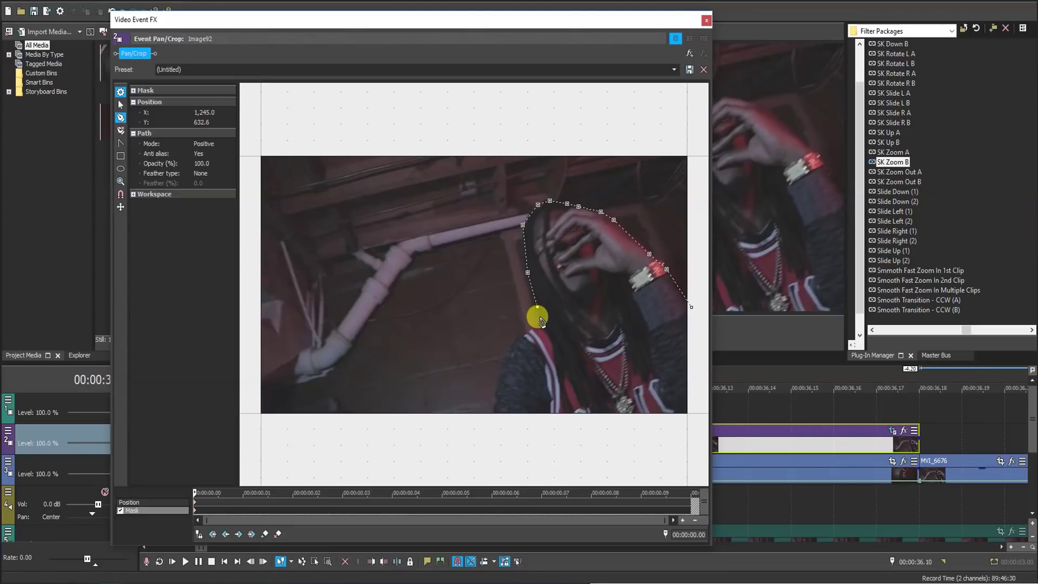
left_click(516, 336)
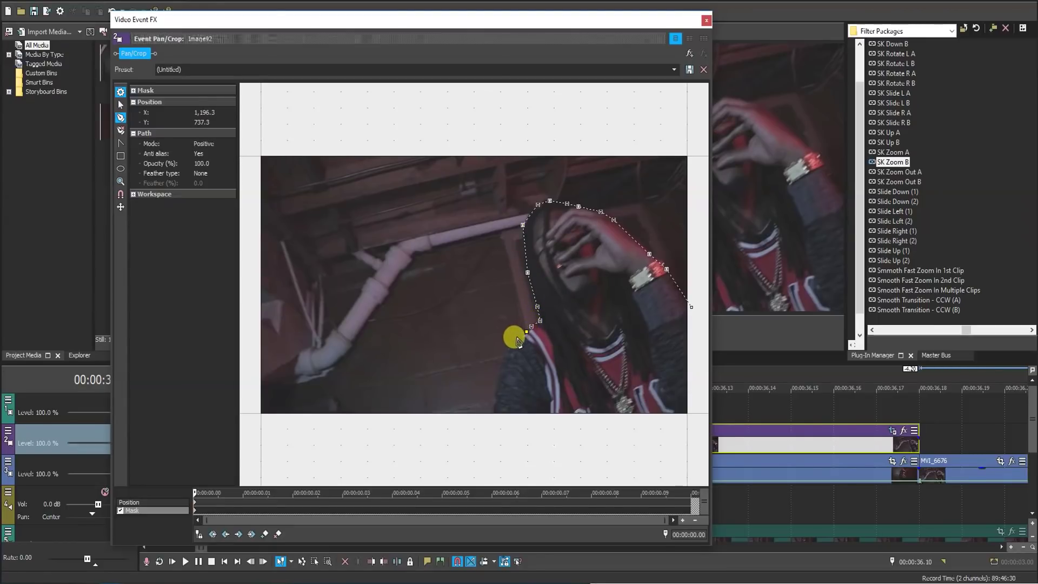
left_click(496, 385)
left_click(493, 404)
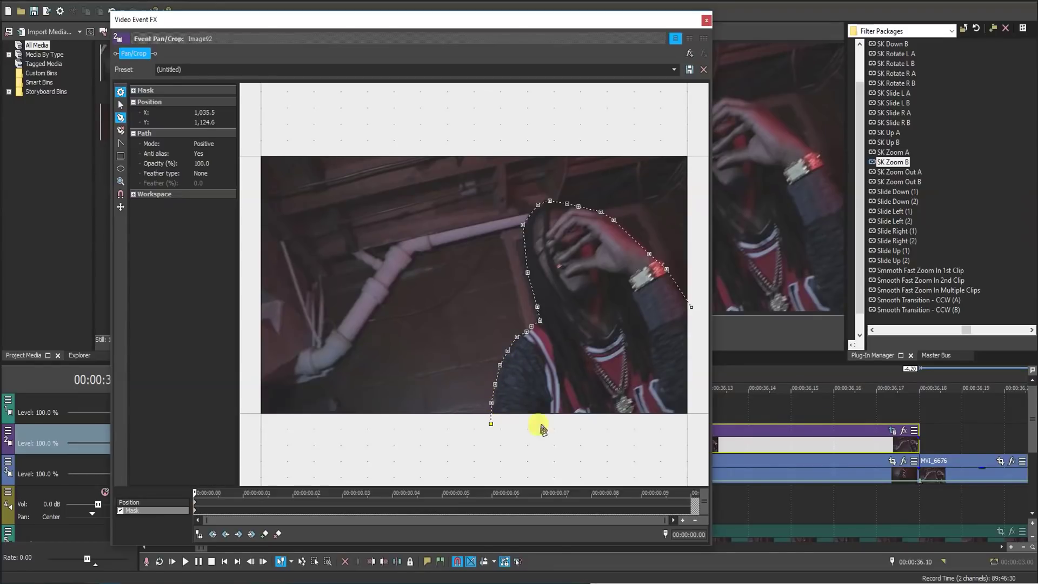
left_click(690, 432)
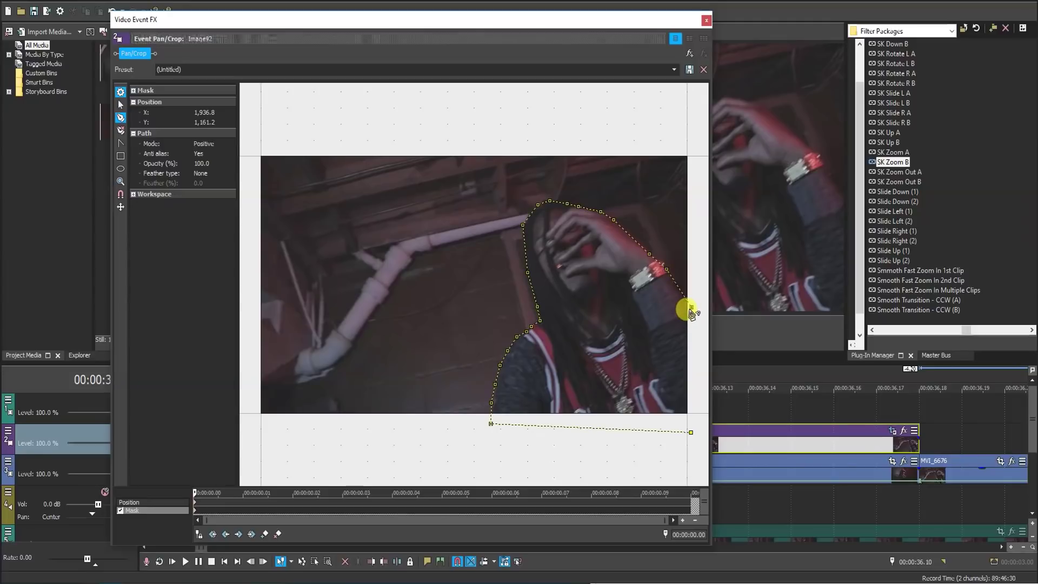
left_click(689, 308)
left_click(199, 175)
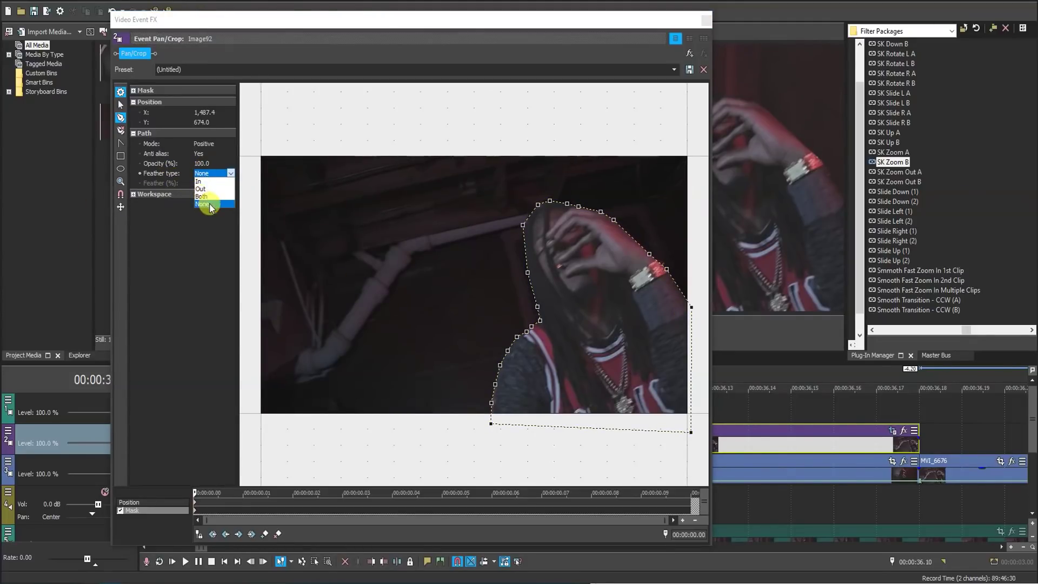
- Choose Both as Image92's mask feather type and select the Feather (%) field
left_click(204, 197)
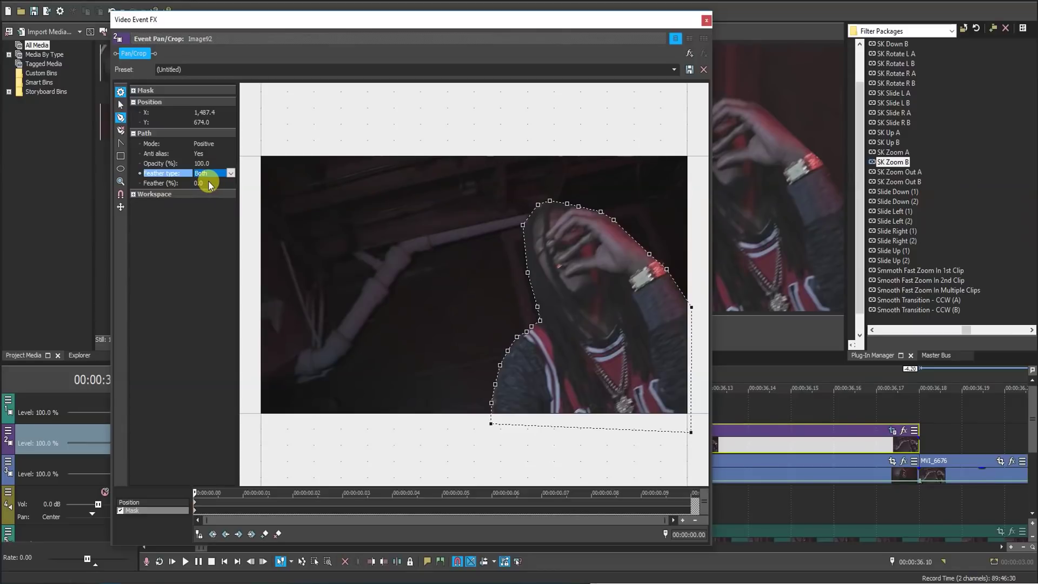
left_click(199, 184)
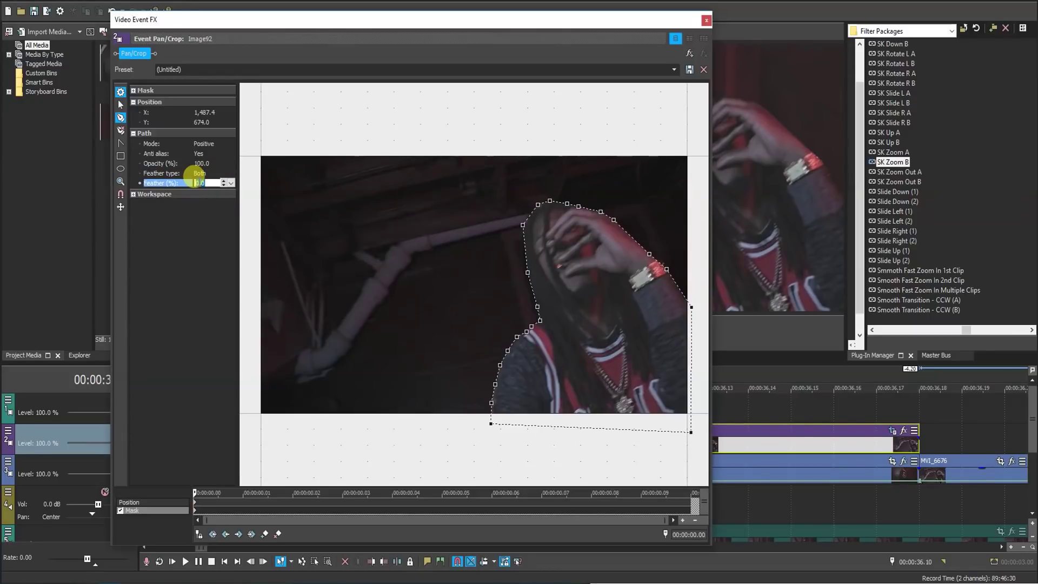
- Close the mask settings and preview the masked Image92 still over the seated shot
left_click(706, 20)
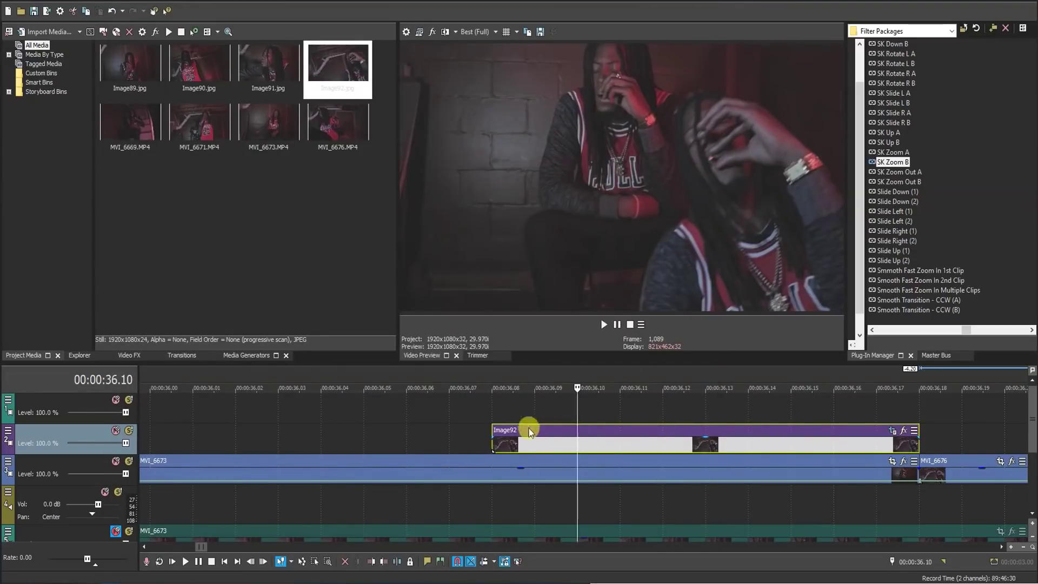
scroll(306, 456, "down", 5)
left_click(453, 415)
key("space")
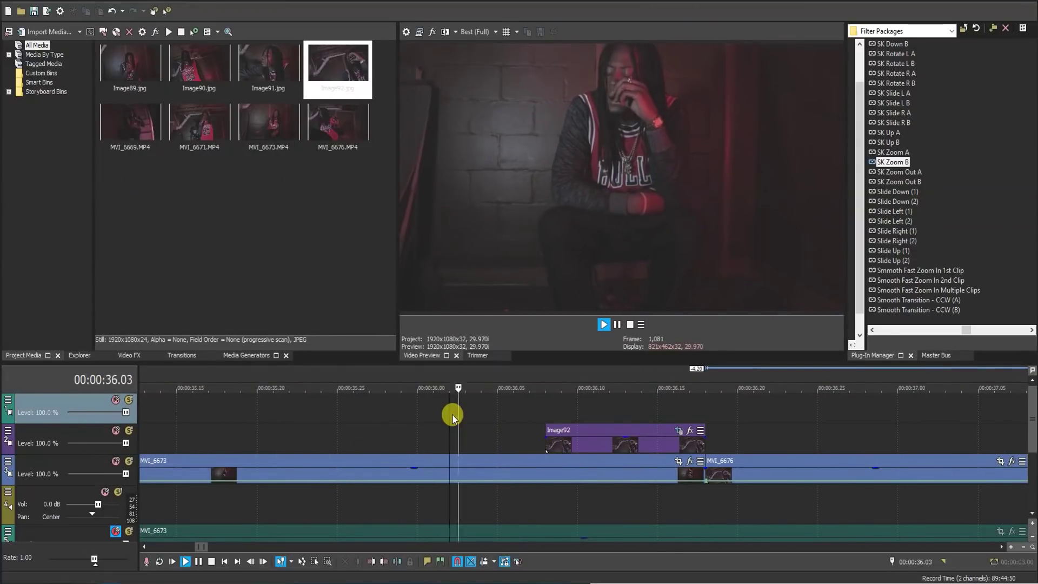
key("space")
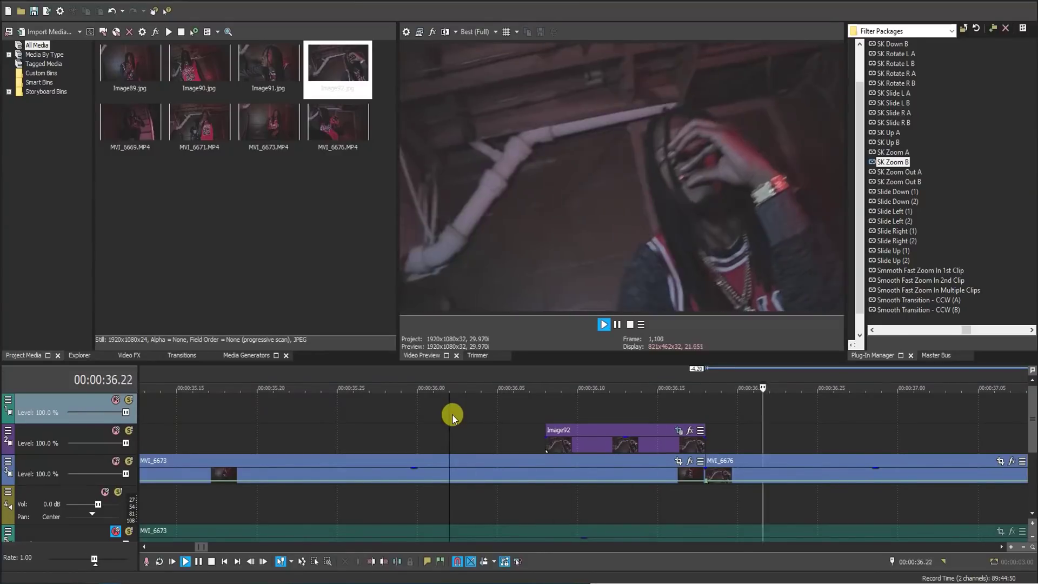
- Stop playback, park the playhead on the still and list the TV Simulator video effects
key("space")
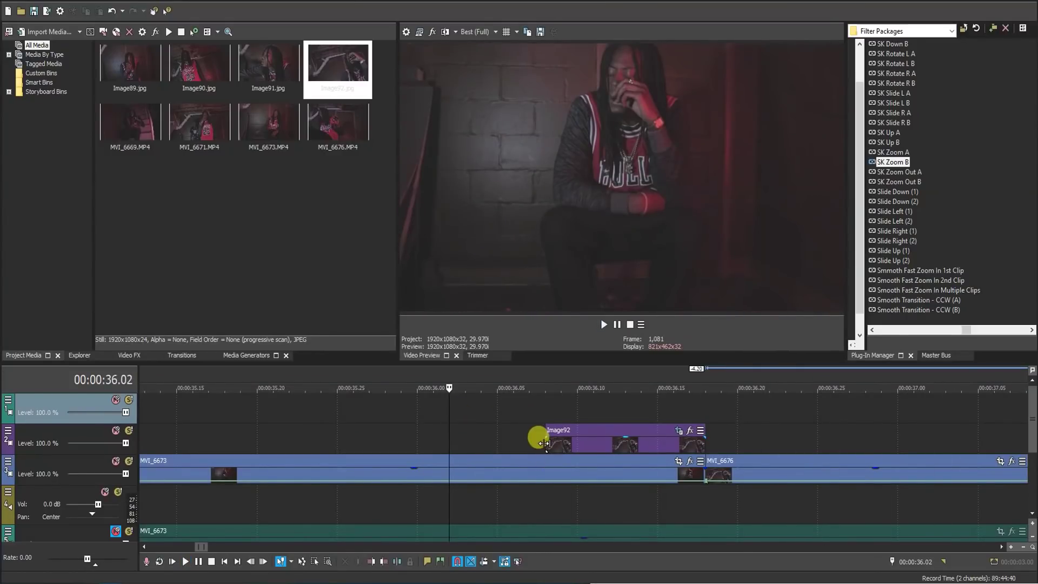
left_click(540, 442)
left_click(573, 408)
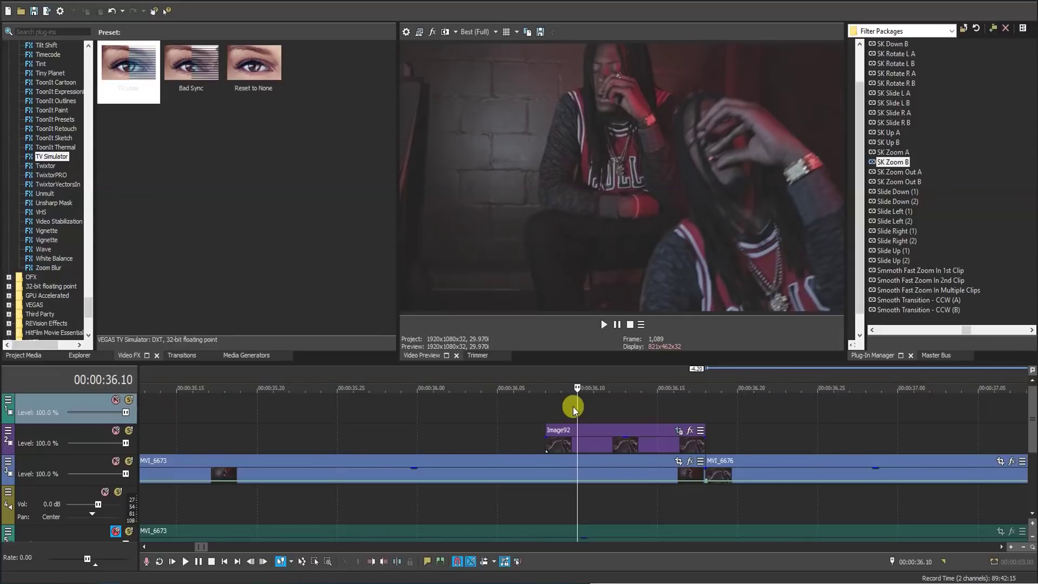